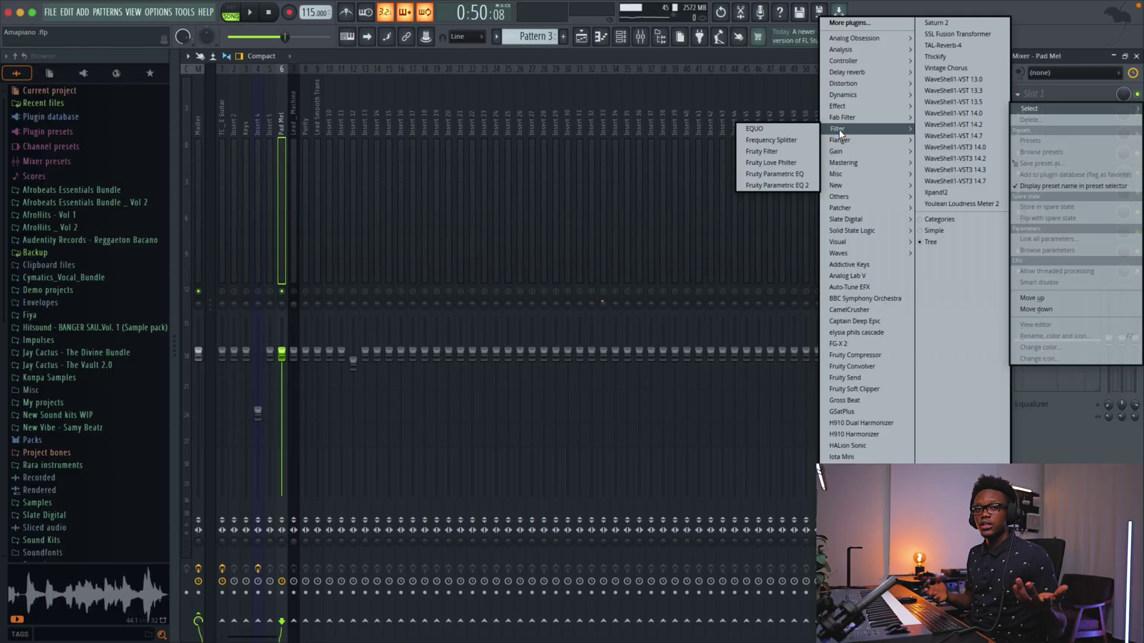
- Load Fruity Parametric EQ 2 on the Pad Mel insert and make band 1 a high-pass filter
mouse_move(837, 186)
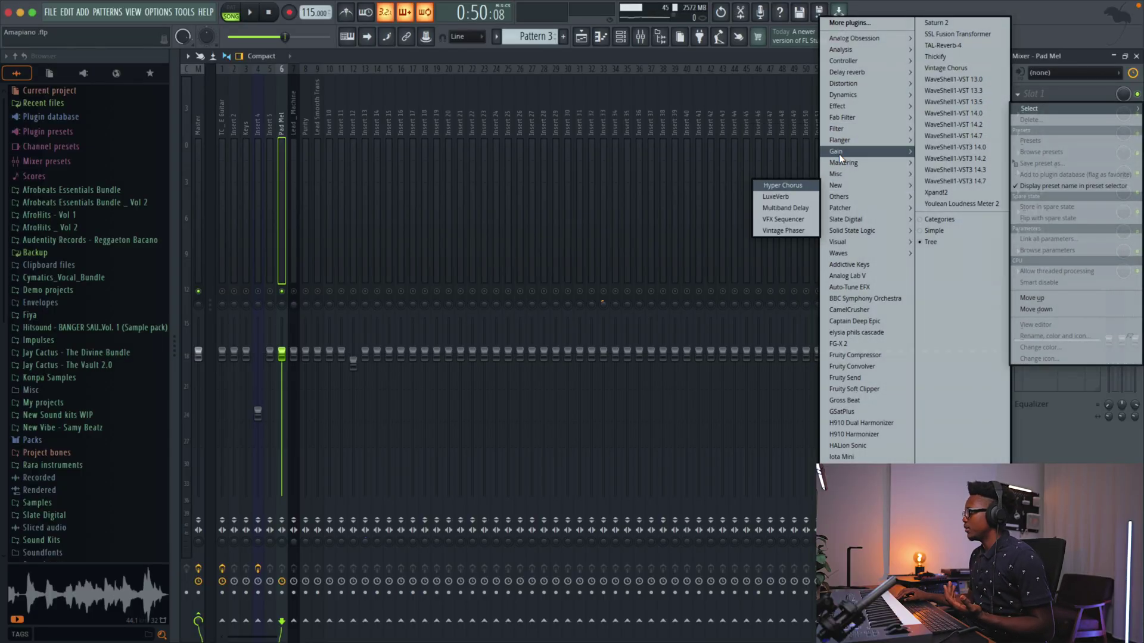
mouse_move(848, 122)
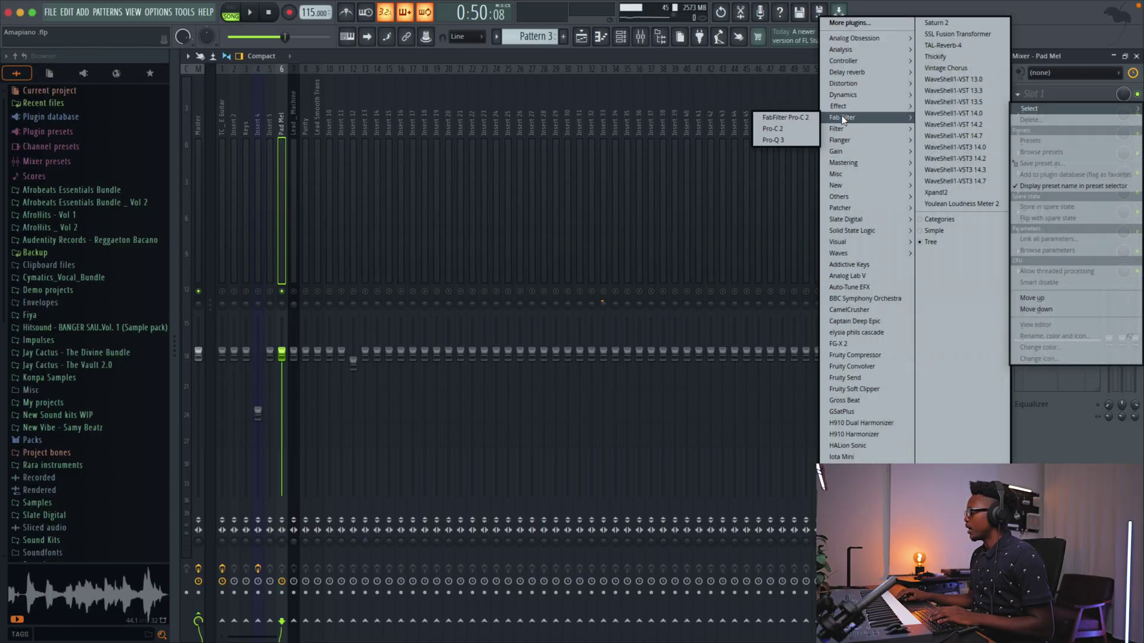
left_click(787, 183)
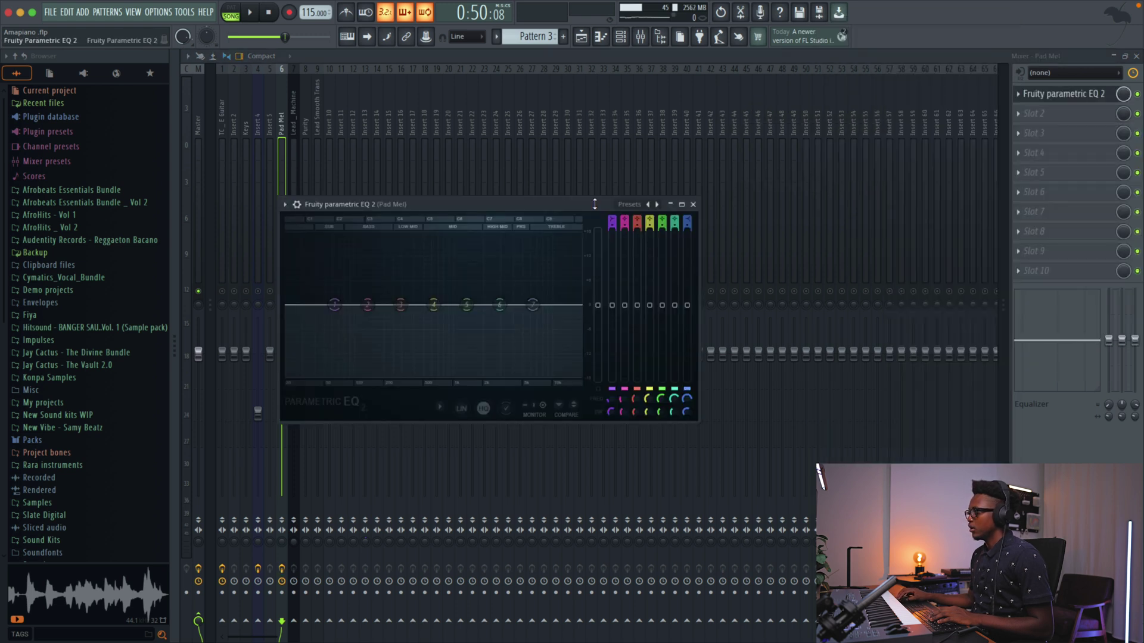
left_click_drag(614, 219, 617, 231)
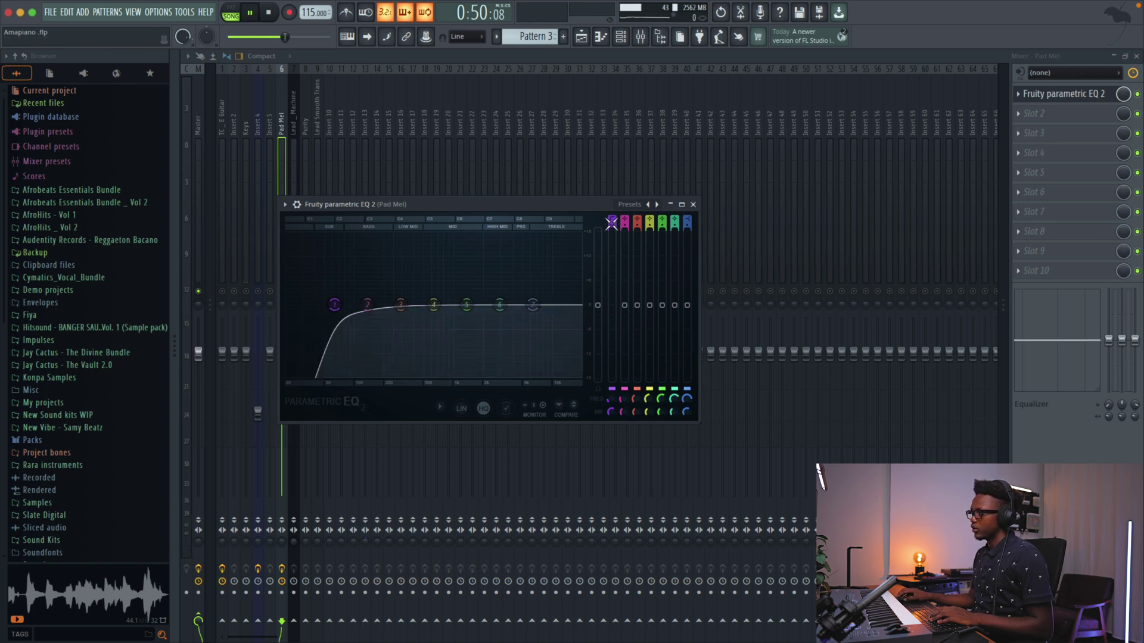
- Raise the Pad Mel low cut to about 247 Hz and close the EQ
left_click_drag(335, 304, 388, 304)
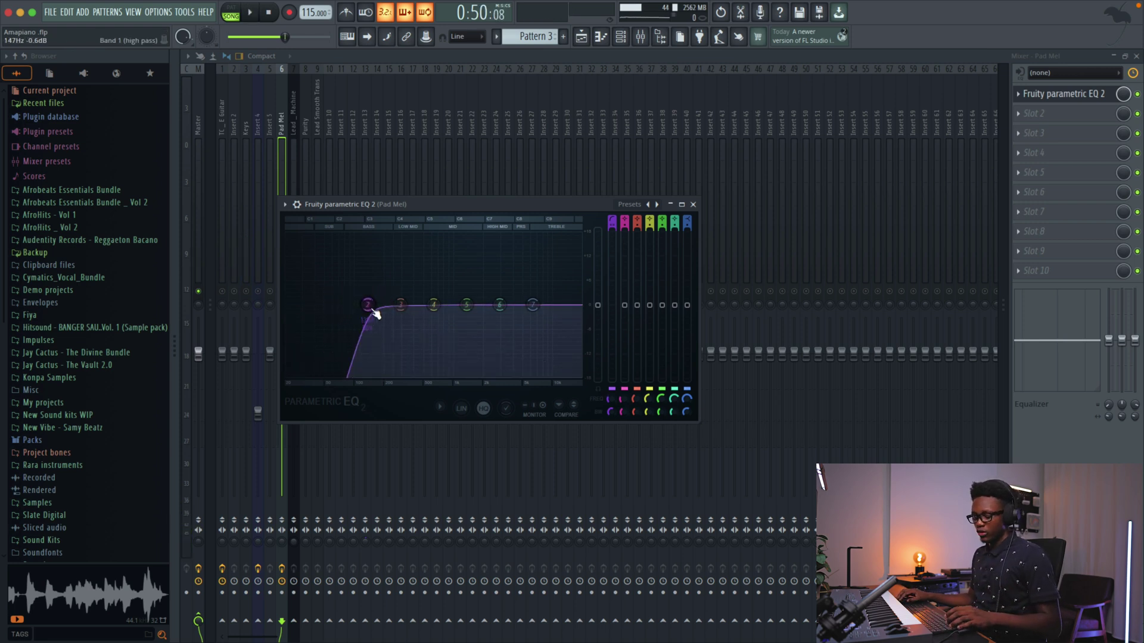
left_click_drag(372, 308, 393, 306)
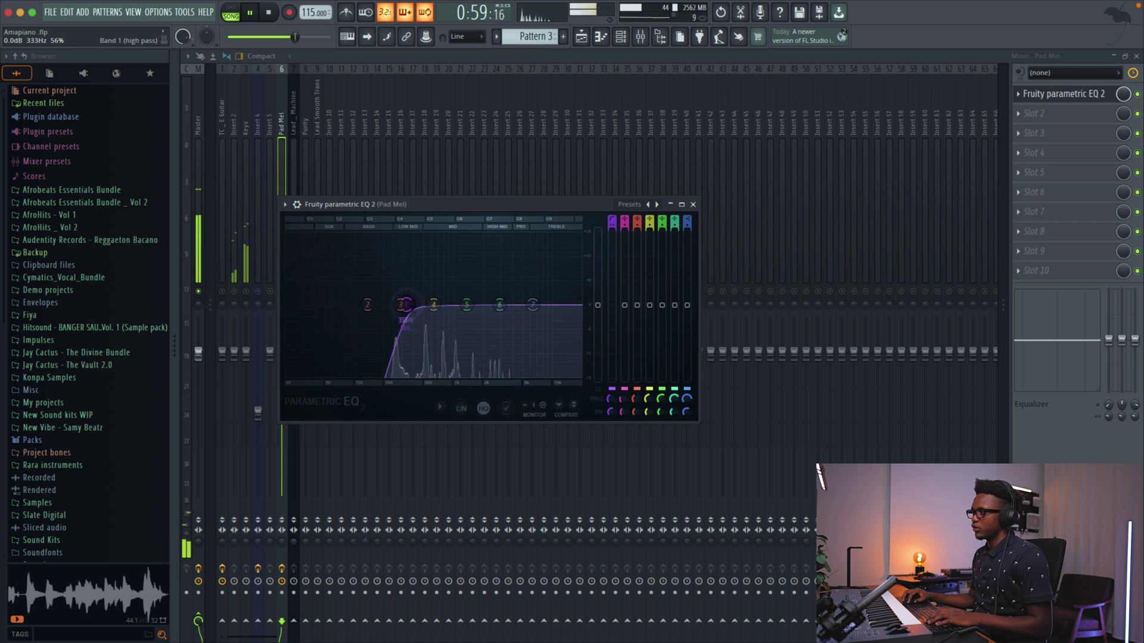
key("space")
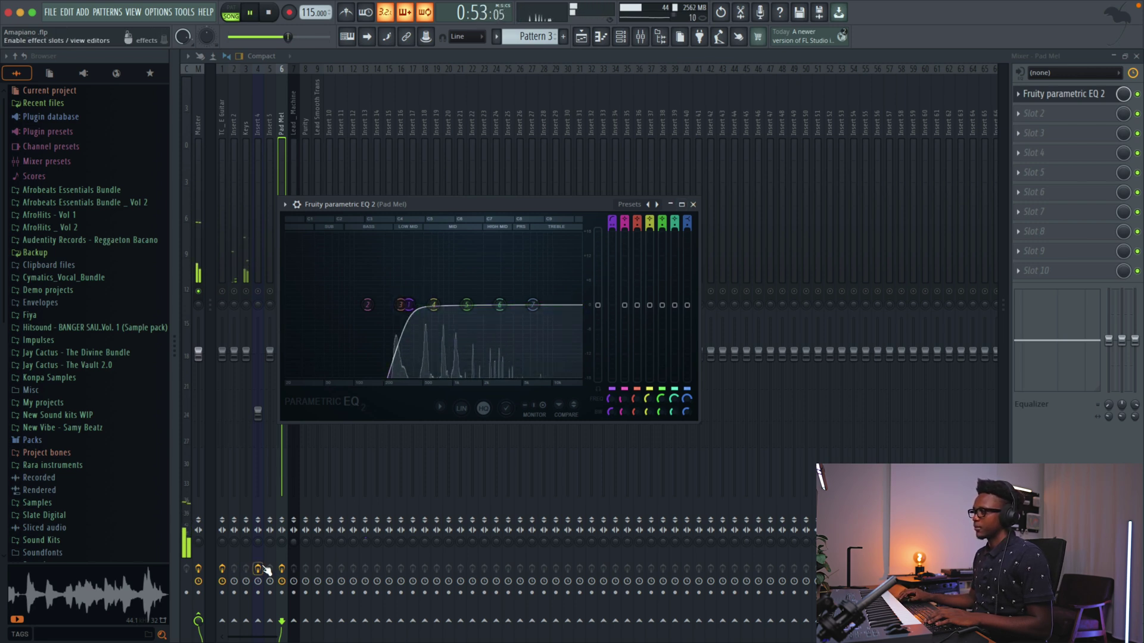
left_click(284, 574)
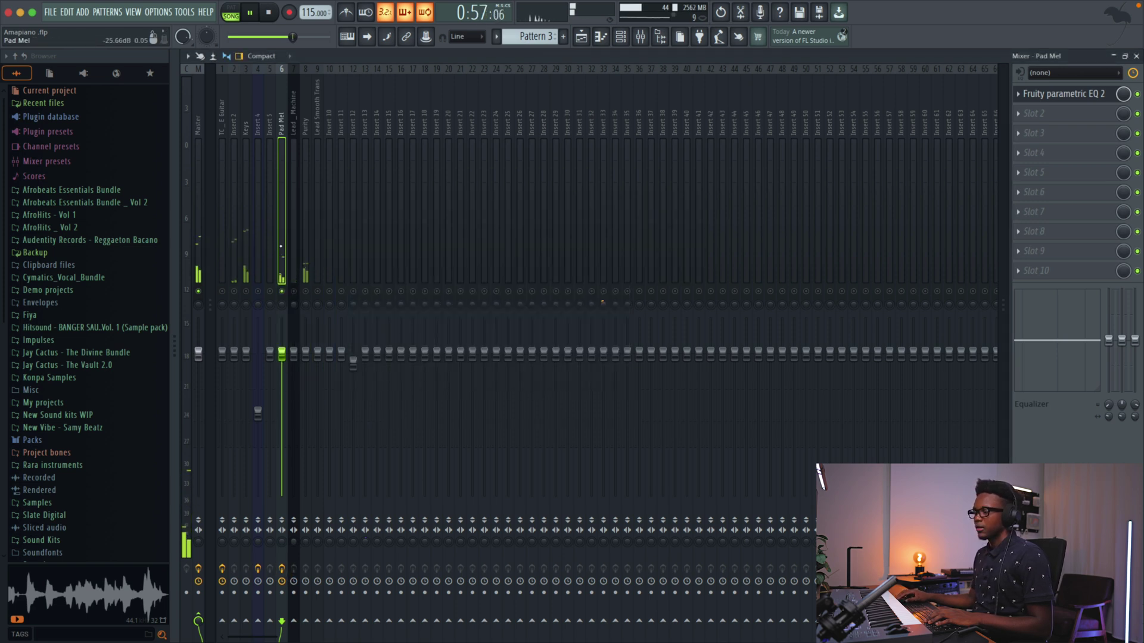
key("space")
scroll(258, 293, "down", 1)
- On the Keys insert, make EQ band 1 a steep high-pass and audition it near 215 Hz
left_click(238, 174)
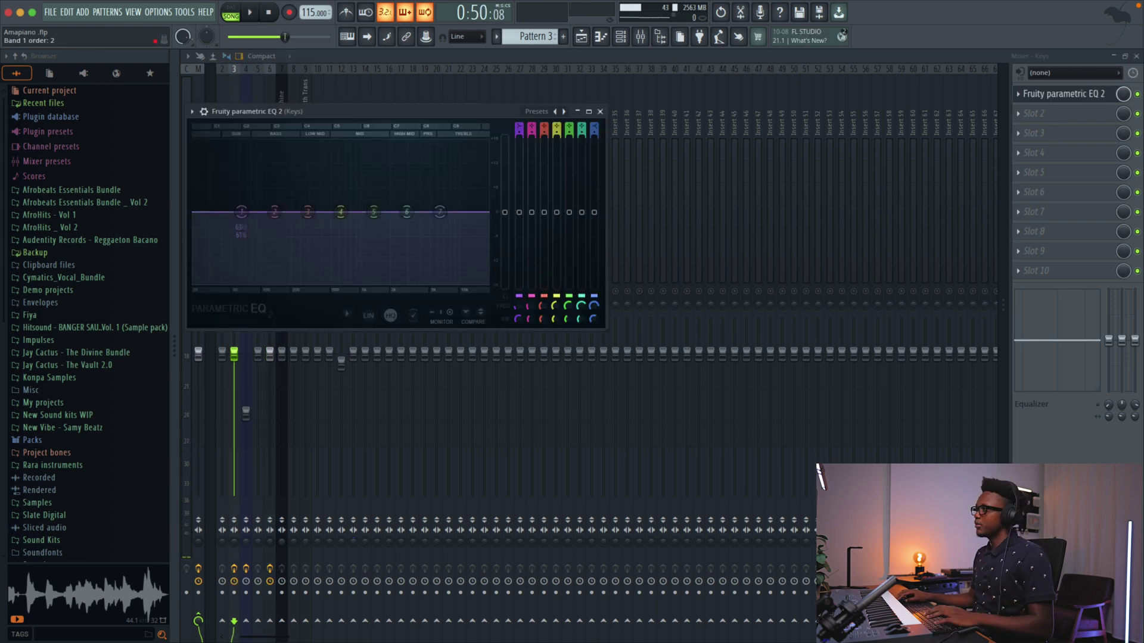
left_click(522, 129)
key("space")
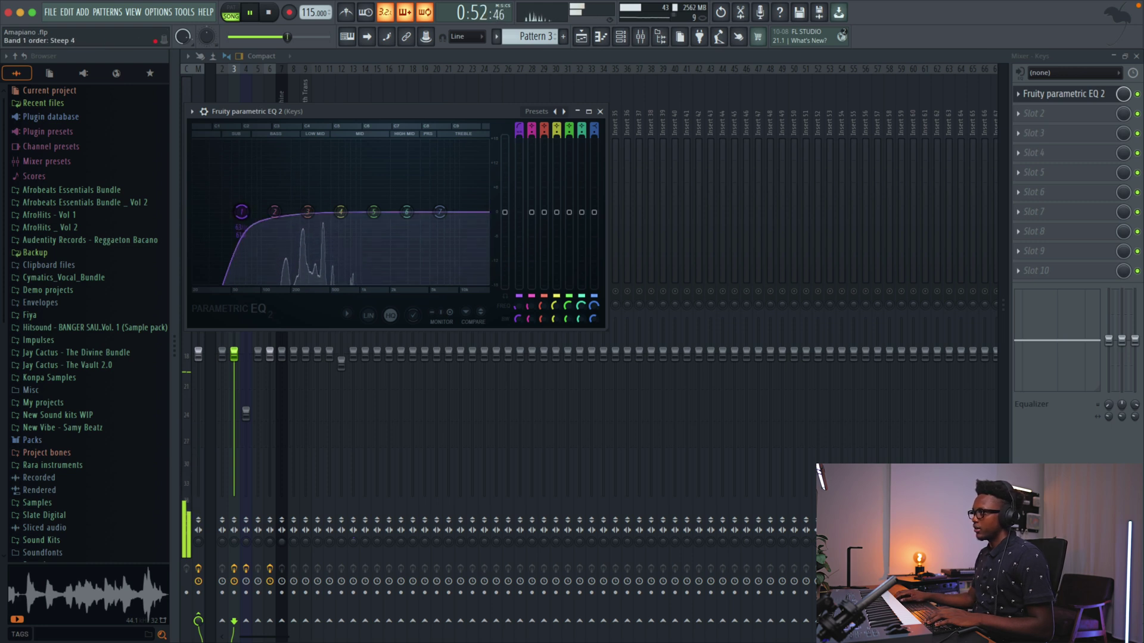
left_click_drag(241, 211, 294, 212)
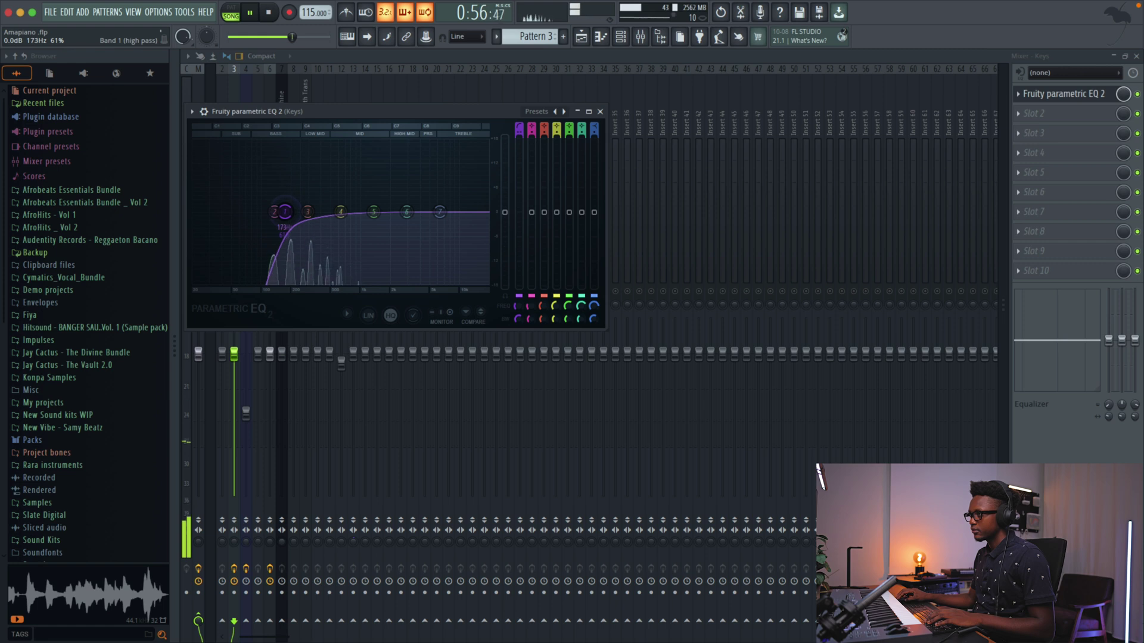
key("space")
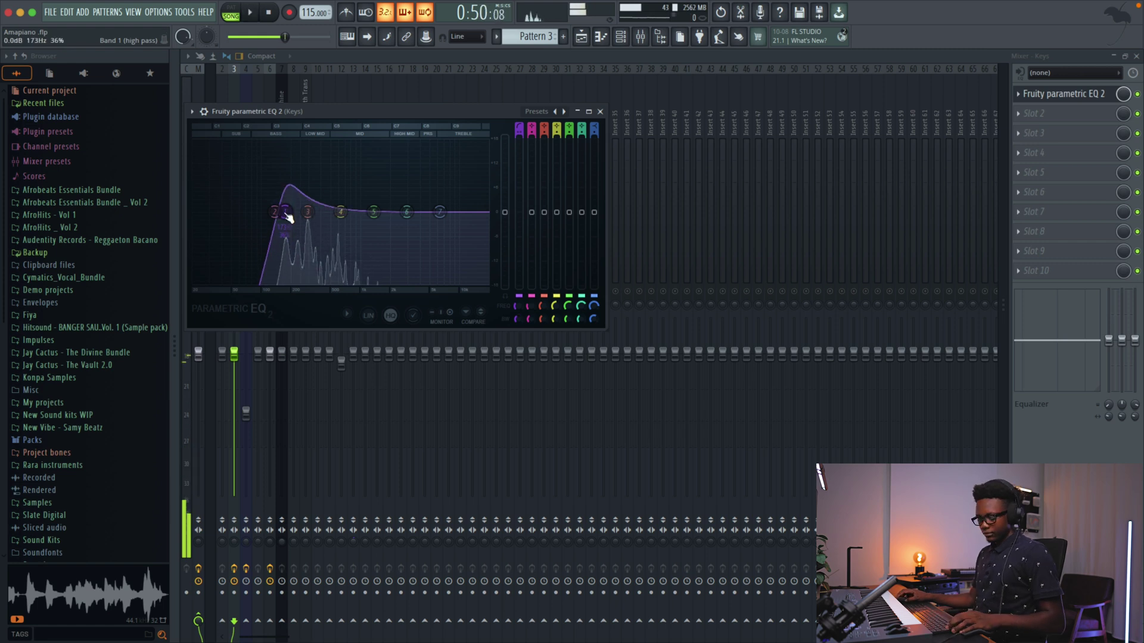
- Settle the Keys low cut at about 176 Hz
key("ctrl+z")
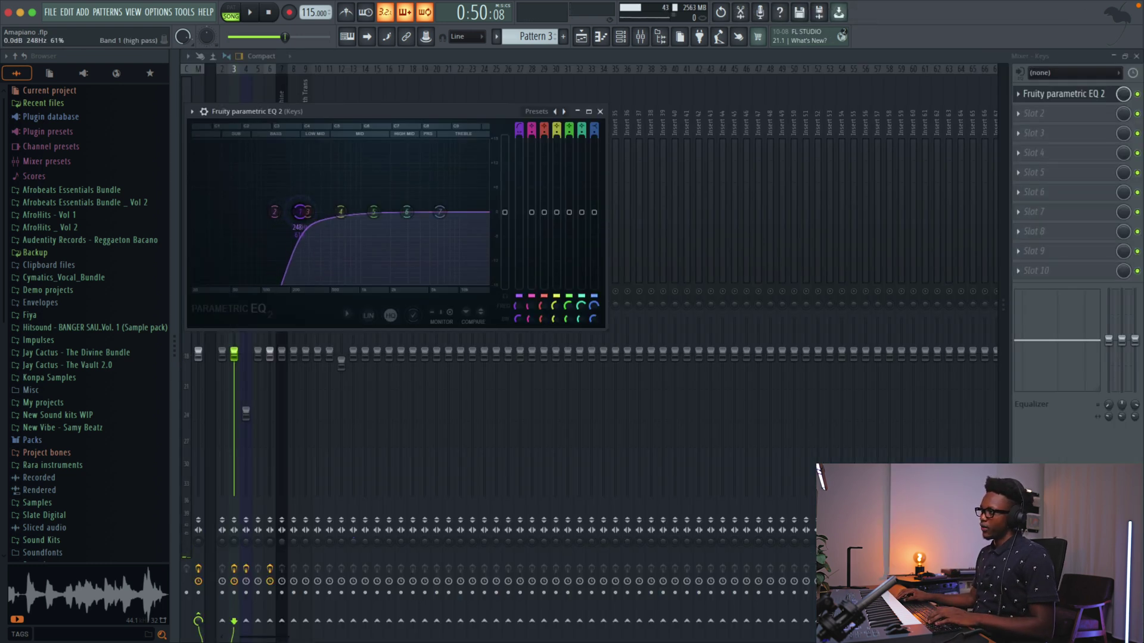
left_click_drag(300, 211, 296, 211)
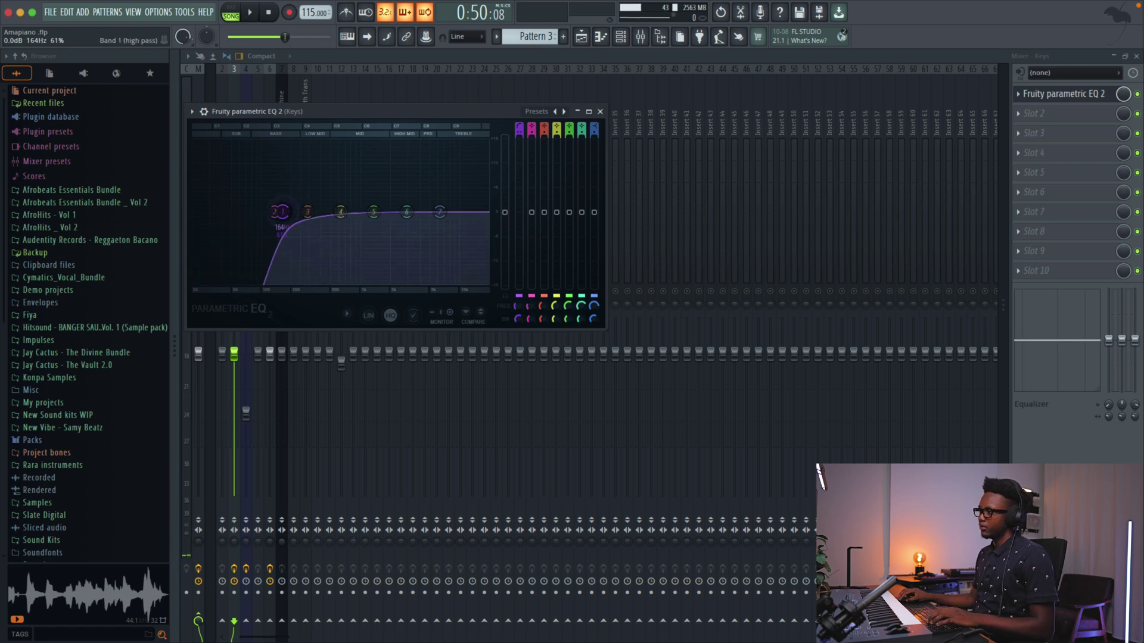
left_click_drag(277, 212, 286, 212)
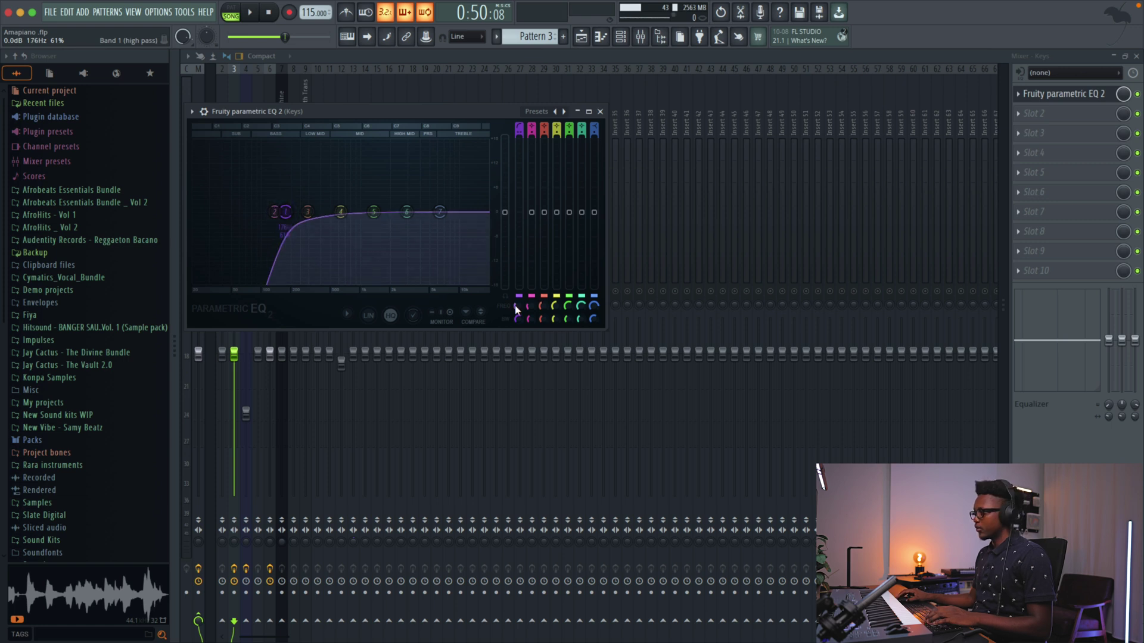
right_click(516, 308)
- Create a Keys EQ band 1 frequency automation clip and raise a point at bar 5
left_click(558, 407)
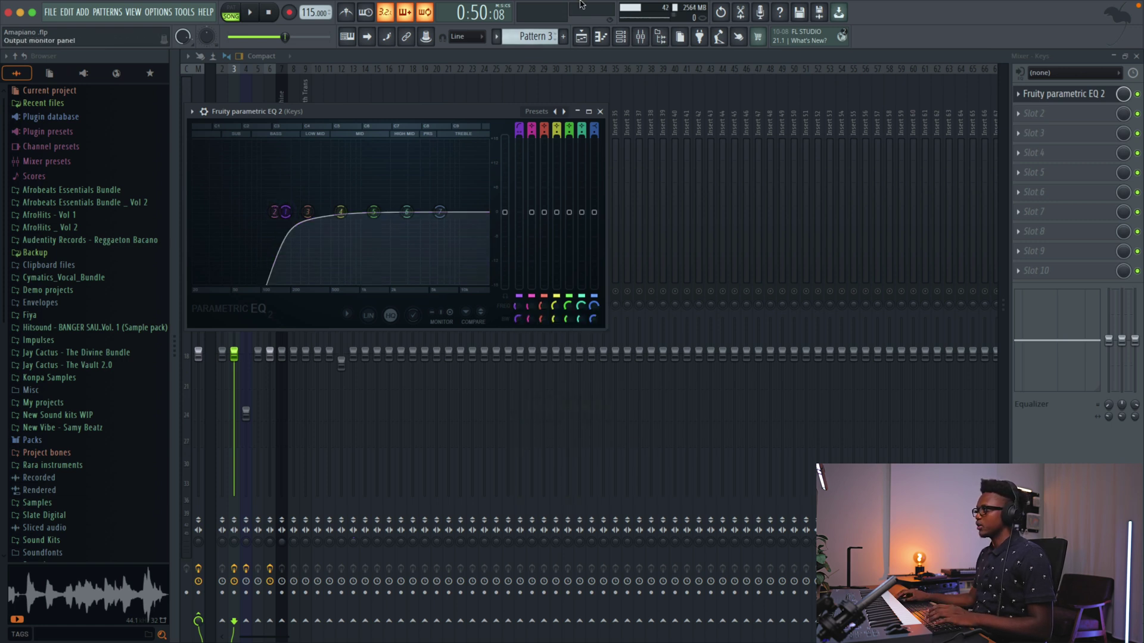
scroll(810, 317, "down", 5)
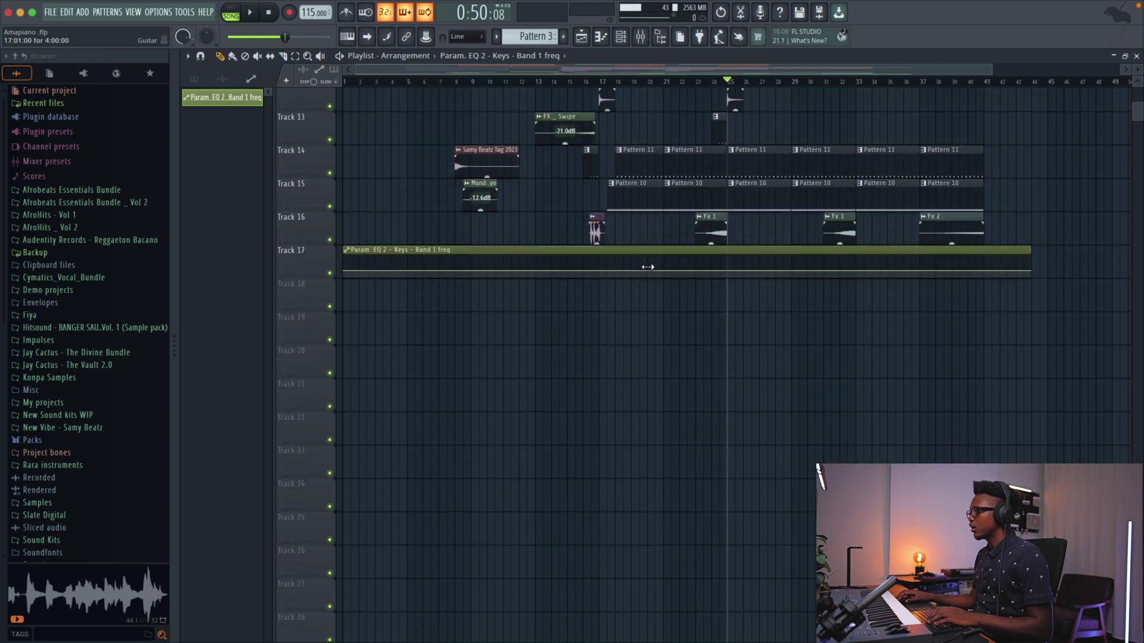
left_click(399, 81)
left_click_drag(409, 279, 408, 268)
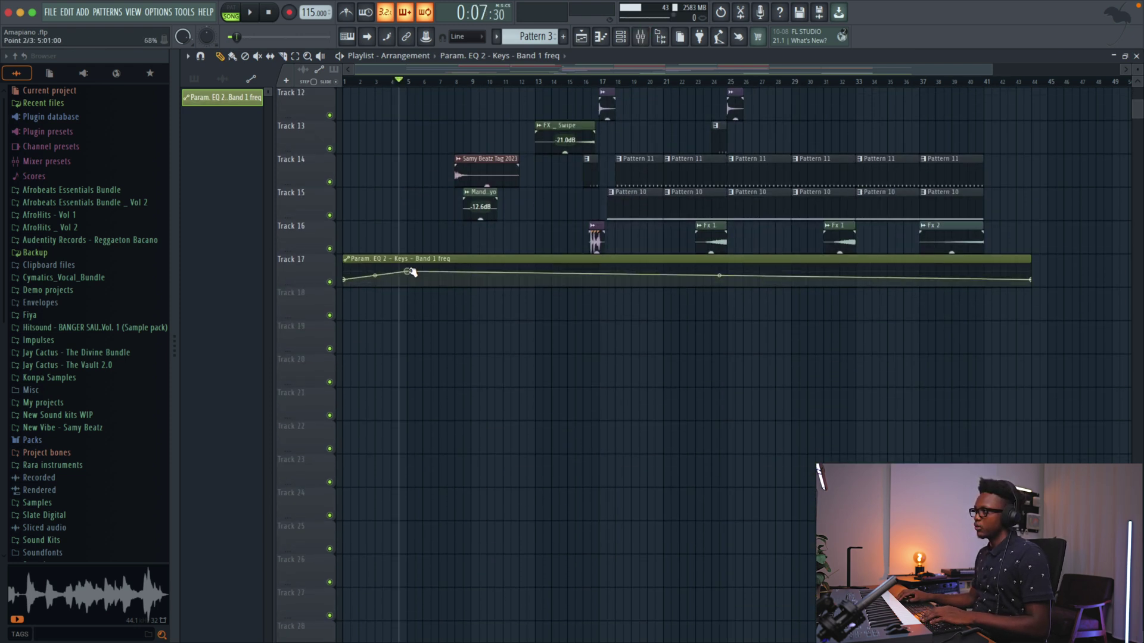
- Reopen the Keys EQ window and move it so Track 17's clip is visible
left_click(640, 37)
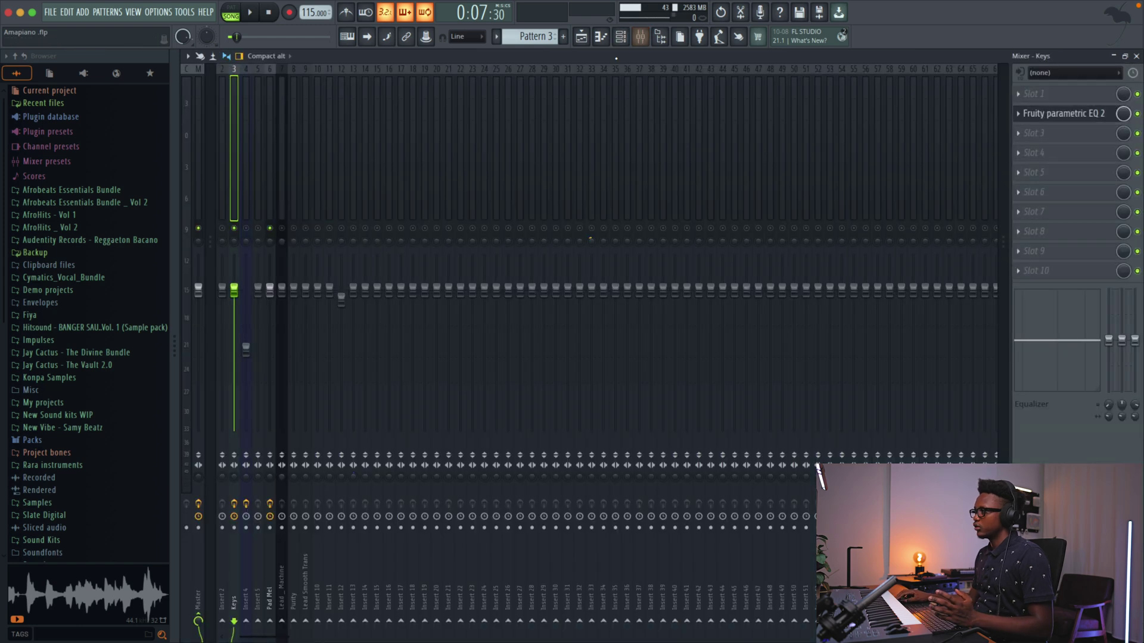
left_click(1086, 117)
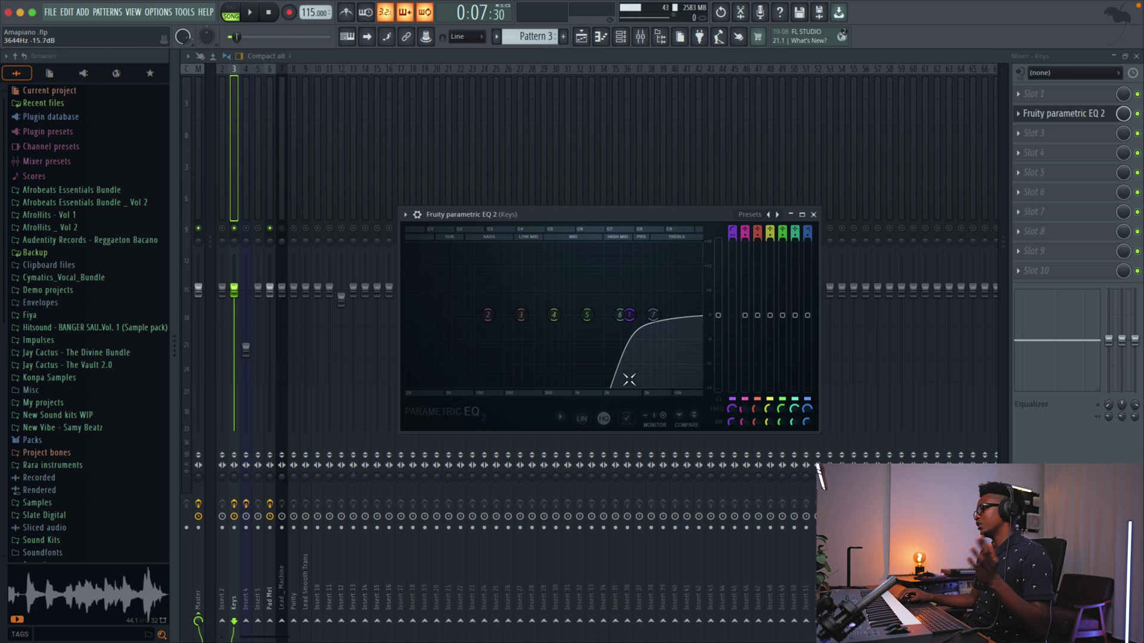
left_click(1136, 56)
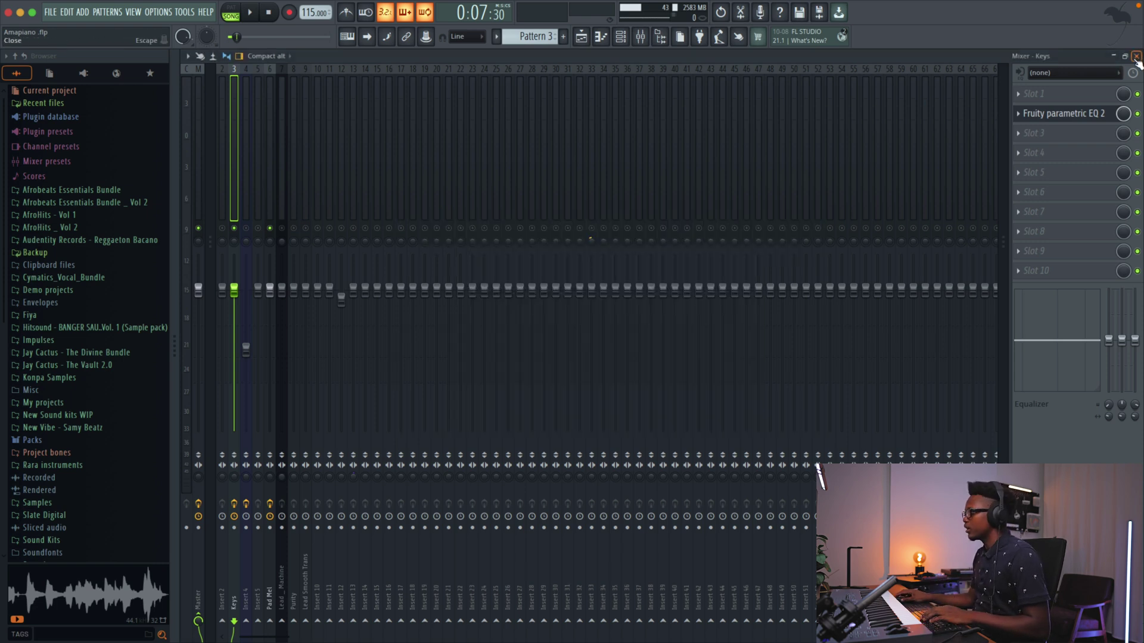
left_click_drag(527, 213, 625, 339)
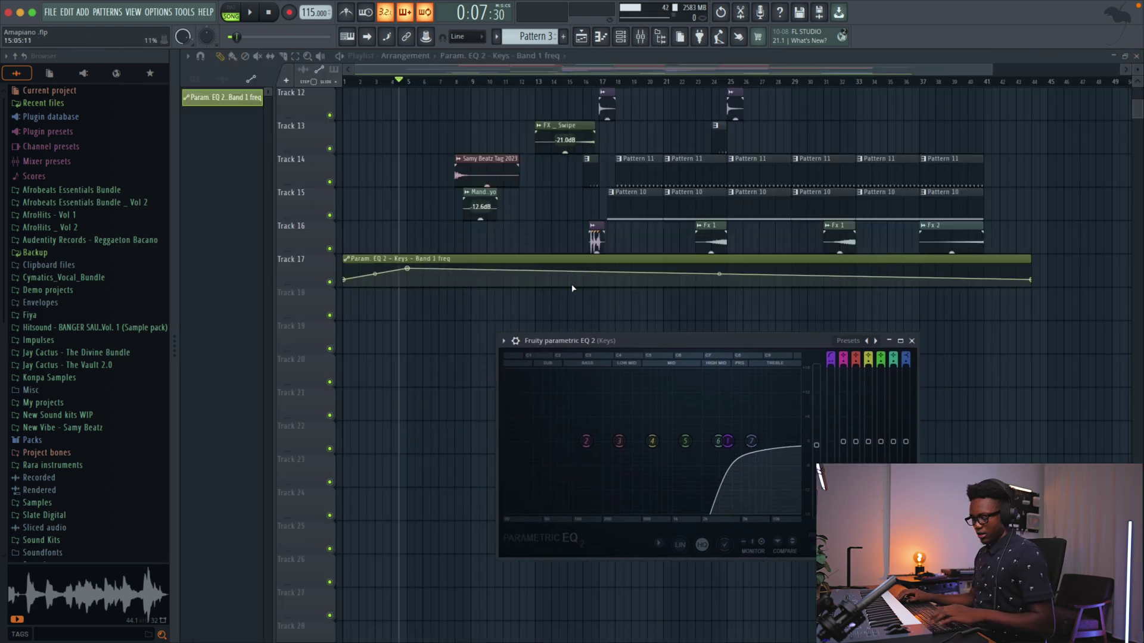
- Undo earlier automation edits and add a Band 1 point moved to bar 9
key("ctrl+z")
key("ctrl+z")
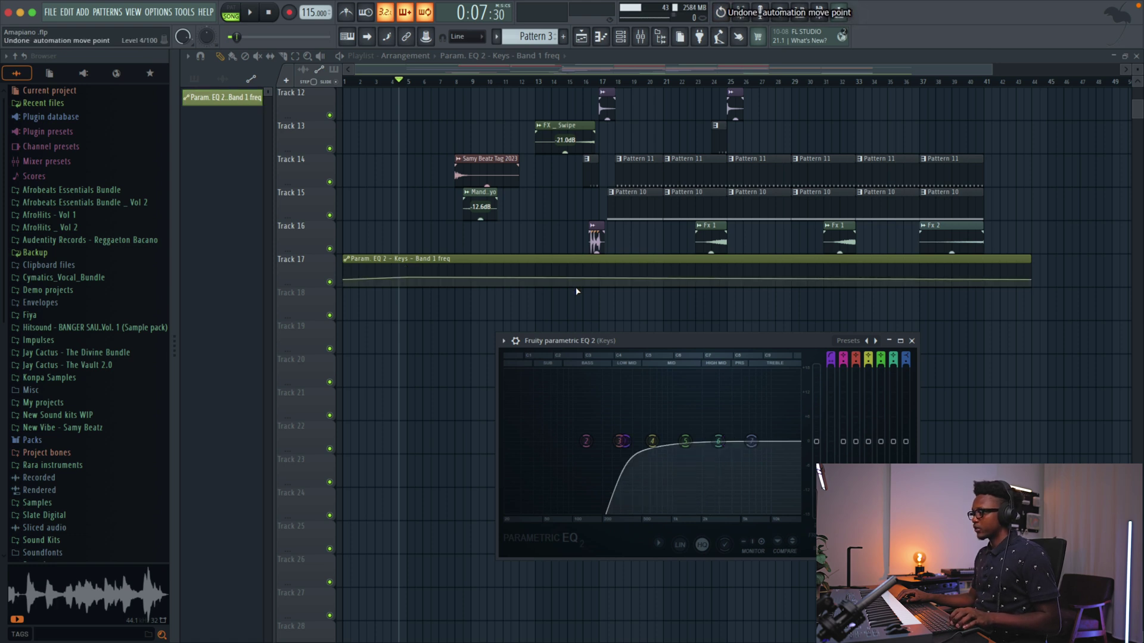
key("ctrl+z")
key("ctrl+z")
key("ctrl+z")
key("ctrl+z")
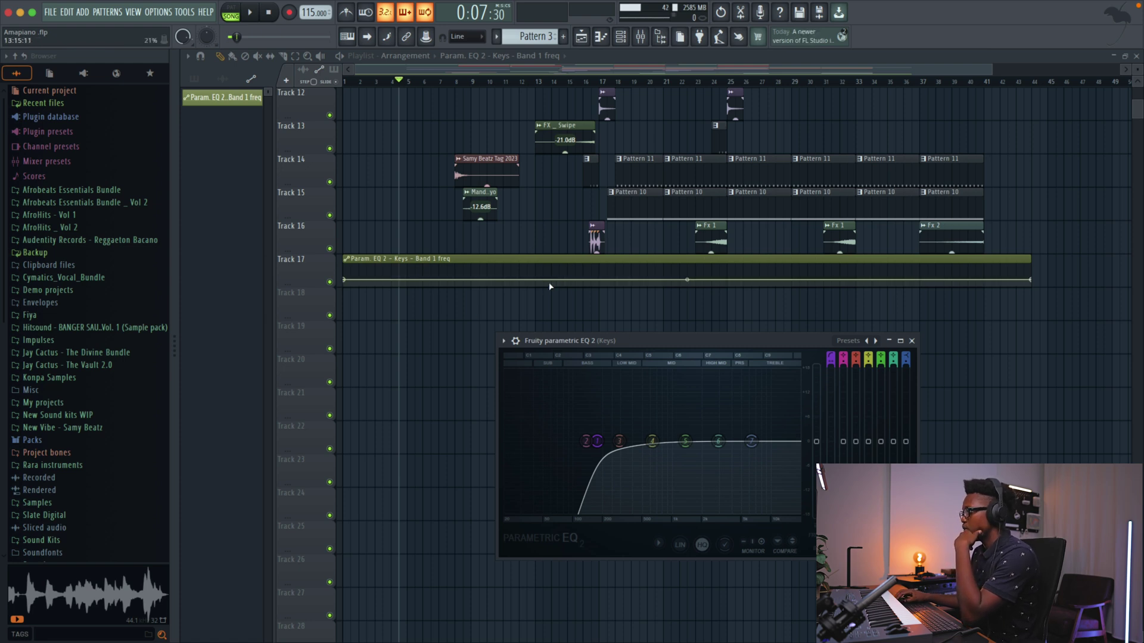
scroll(462, 160, "up", 8)
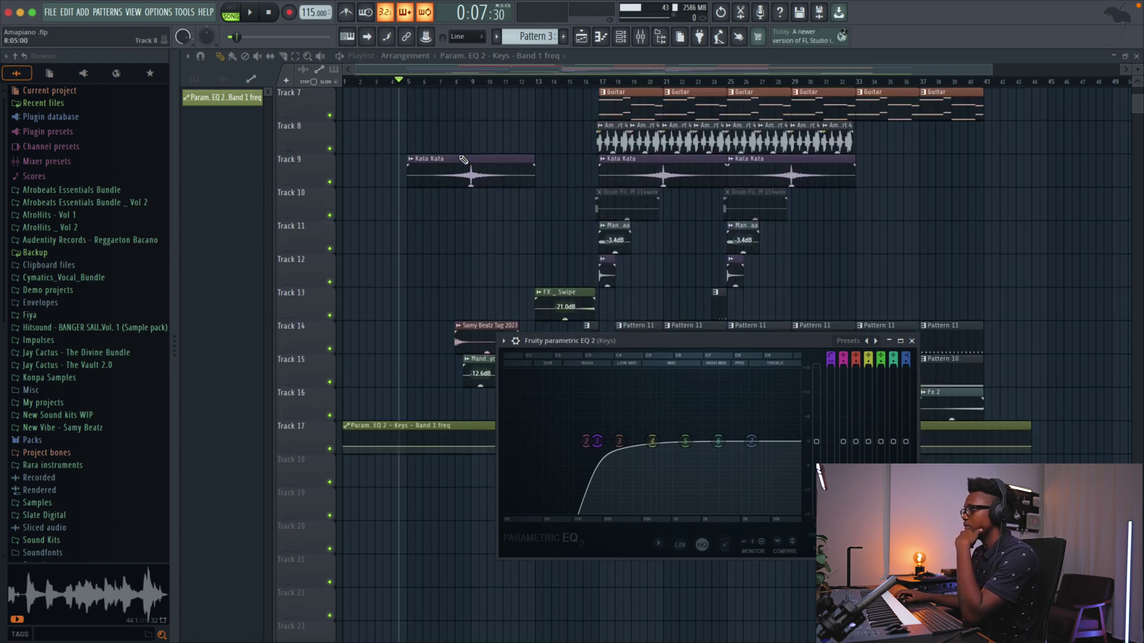
scroll(462, 161, "down", 9)
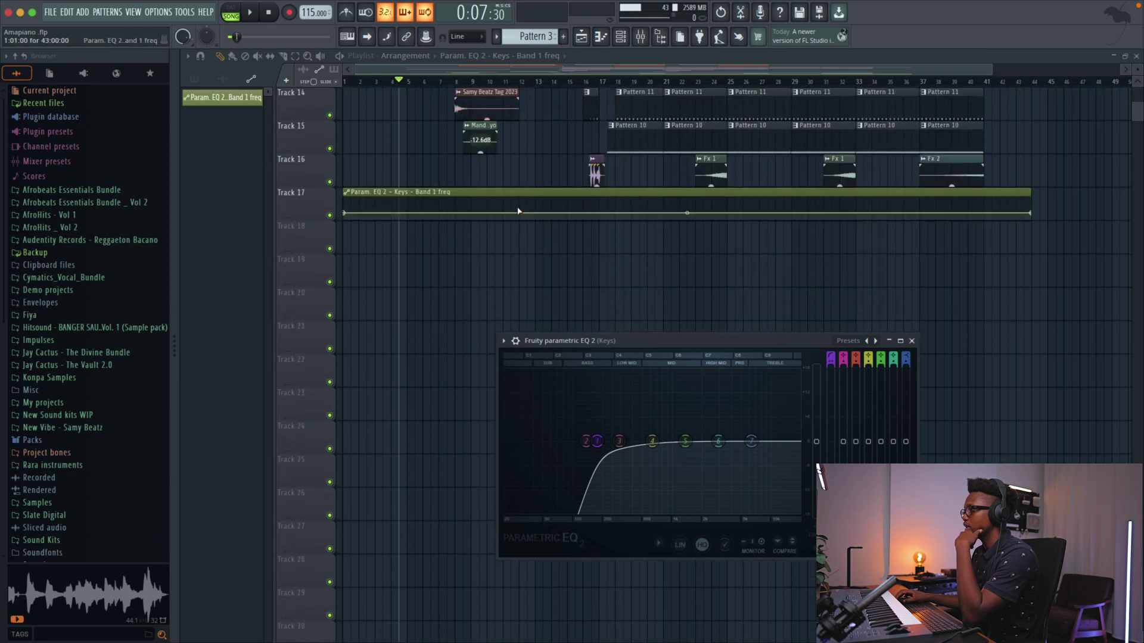
right_click(474, 213)
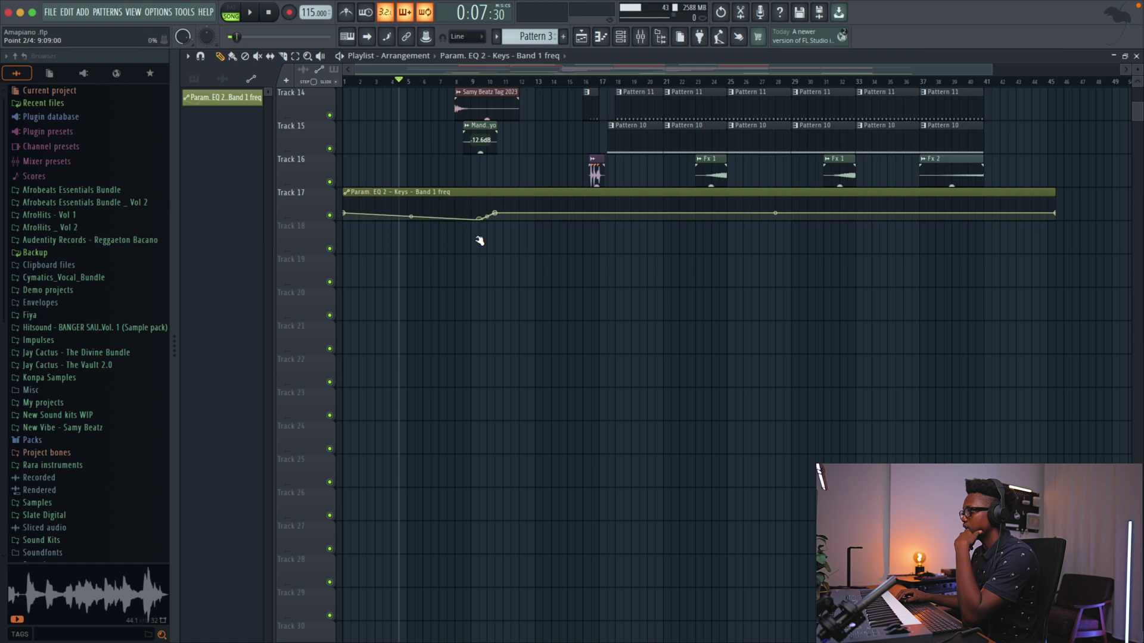
left_click_drag(490, 218, 480, 216)
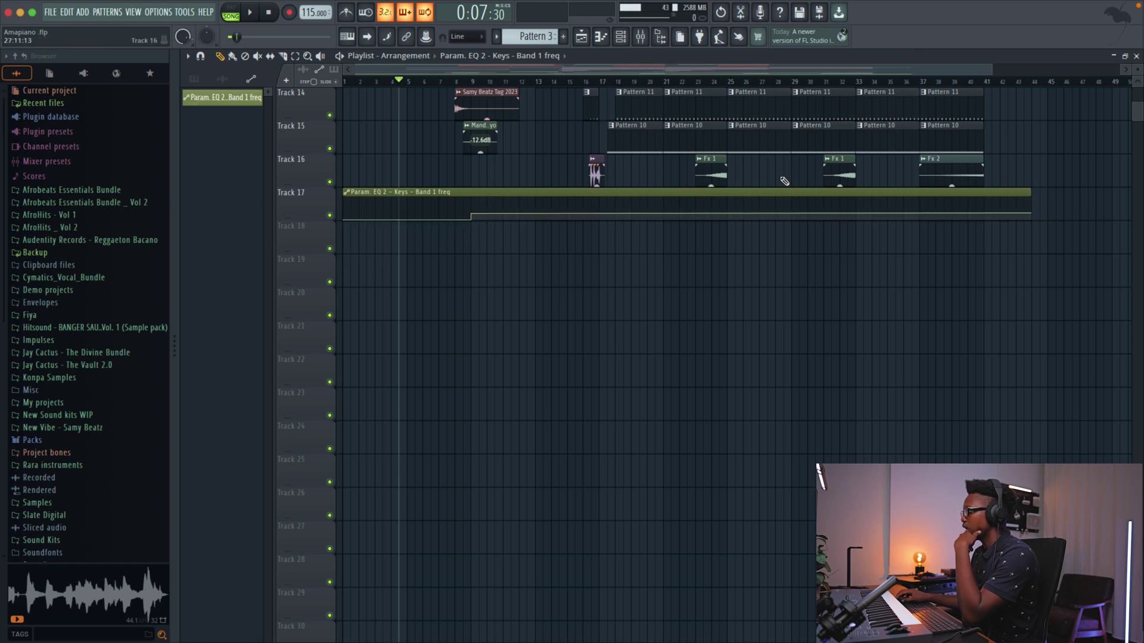
- Add a later point on the automation curve, stop playback and close the Keys EQ
right_click(858, 214)
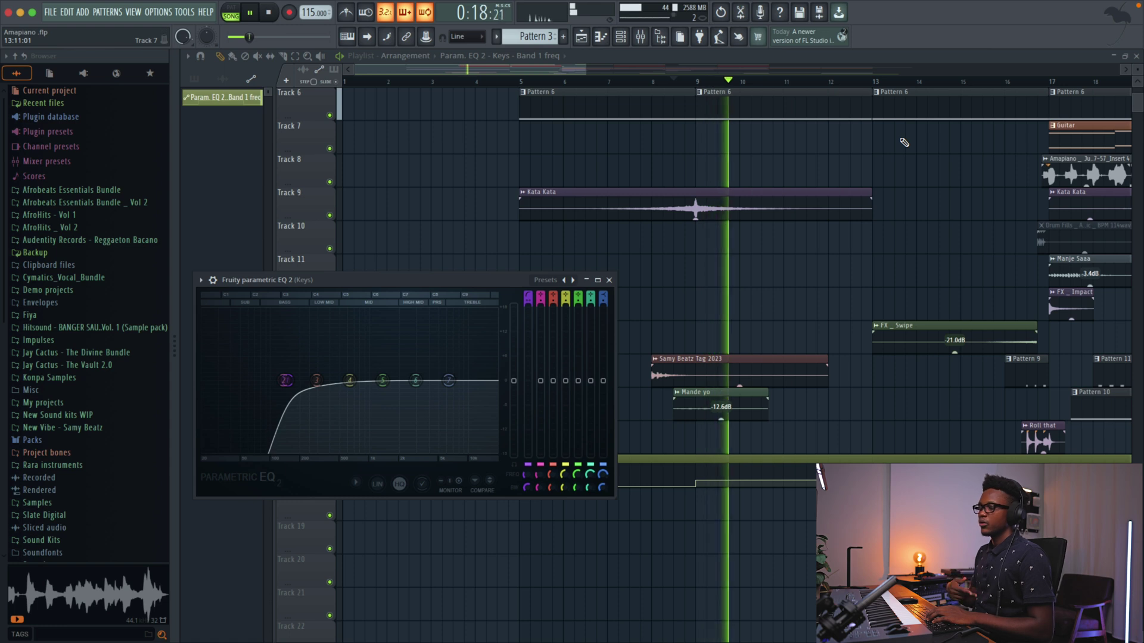
key("space")
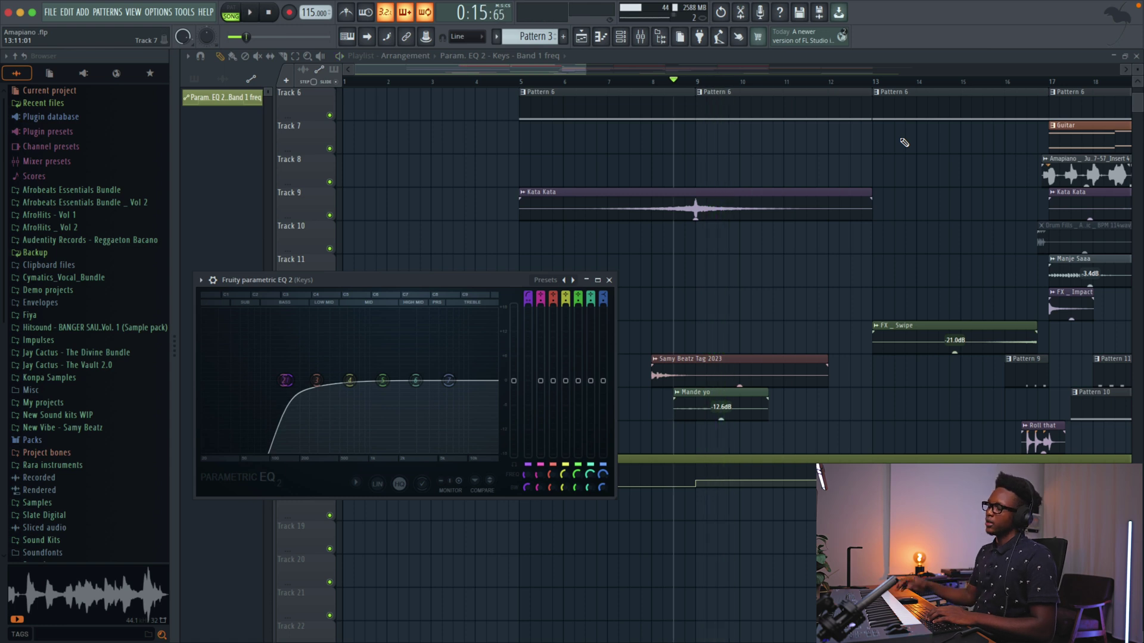
left_click(609, 281)
scroll(842, 89, "down", 4)
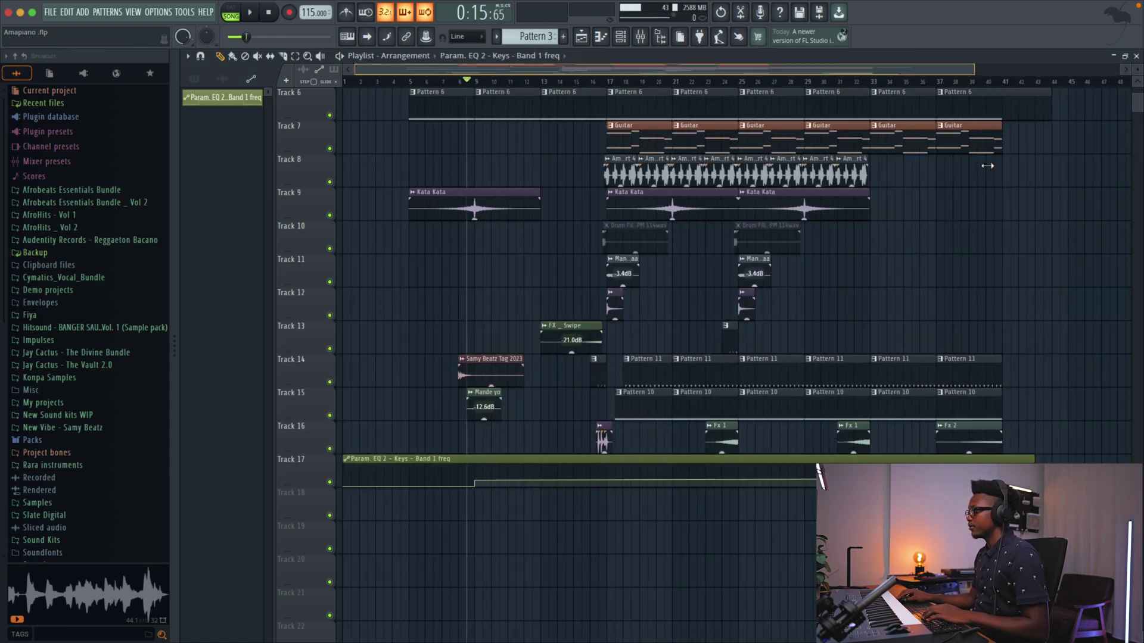
- Reopen the Keys Parametric EQ 2 and play the song to hear its band 1 automation
left_click(641, 37)
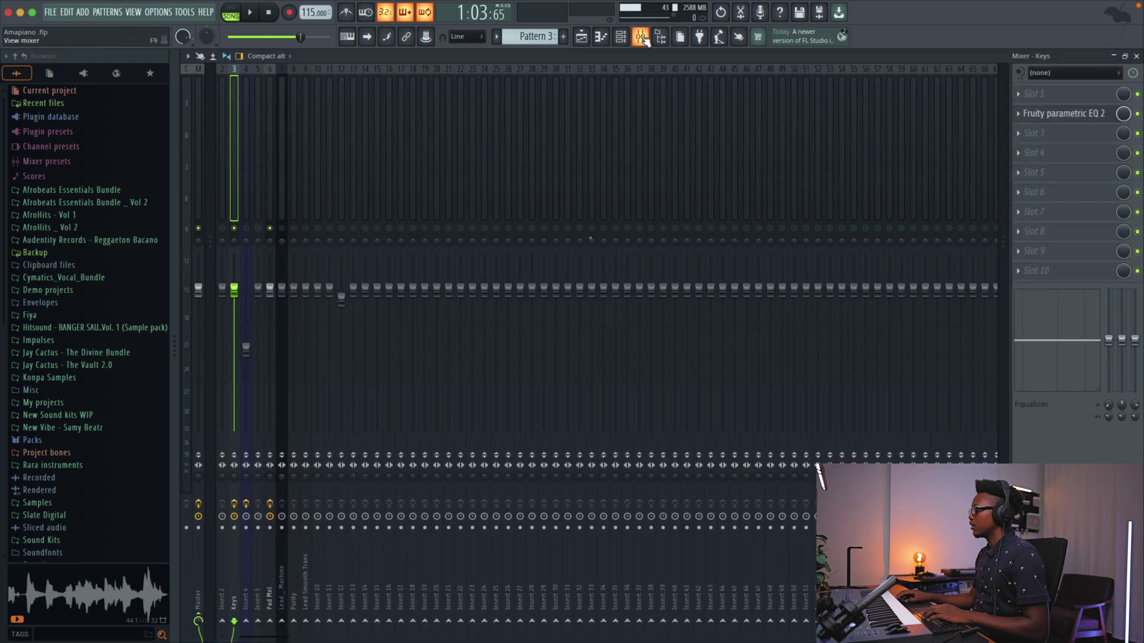
left_click(1096, 115)
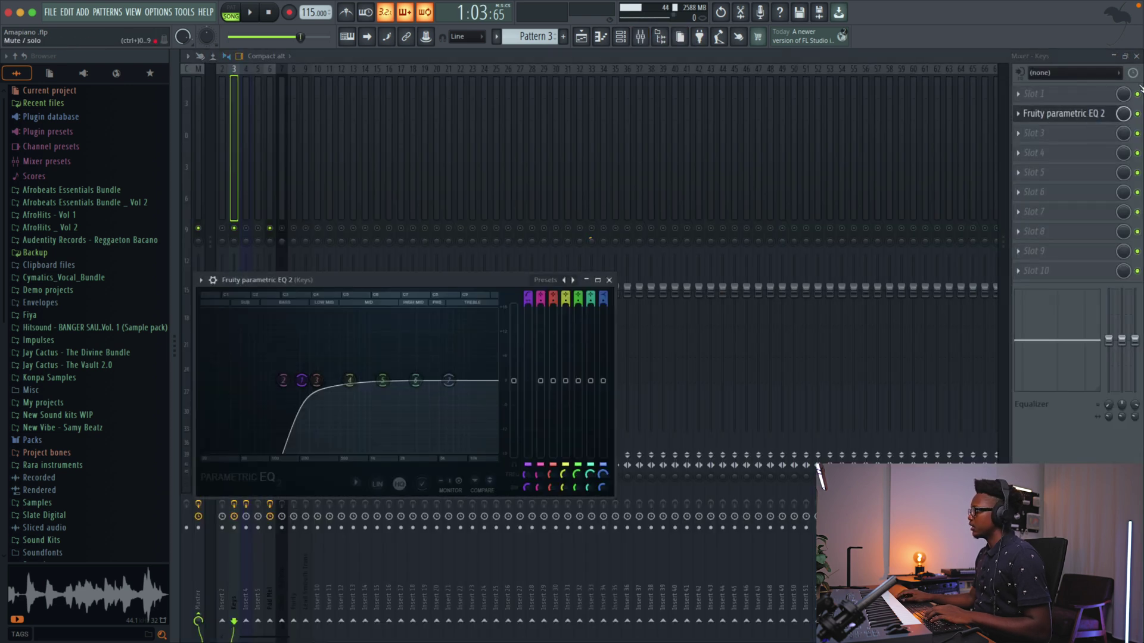
left_click(1136, 57)
key("space")
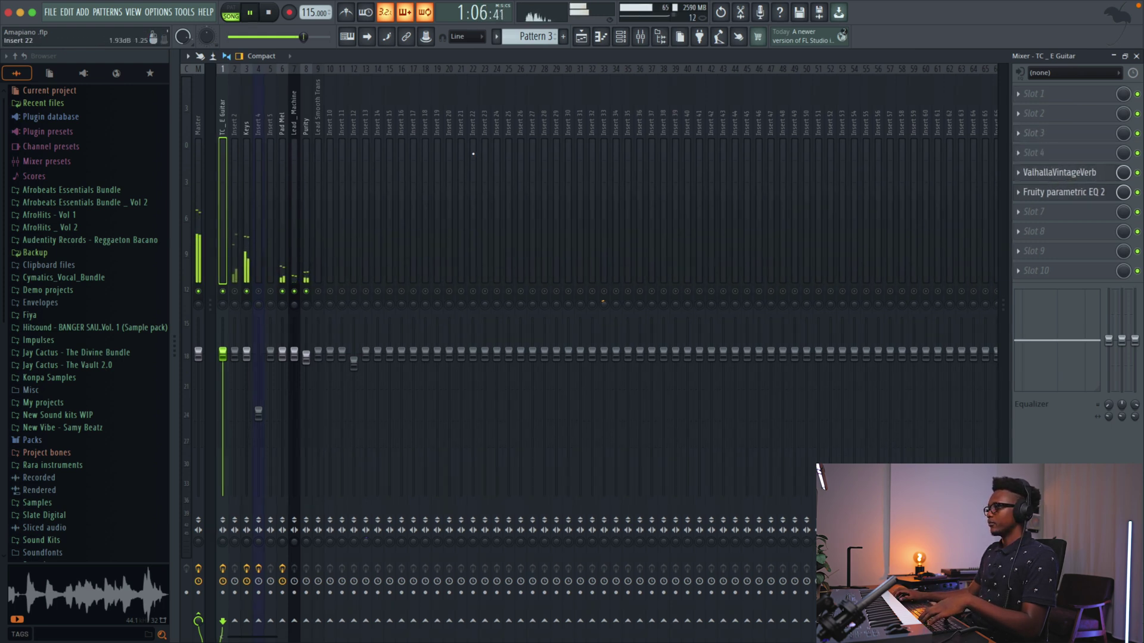
key("space")
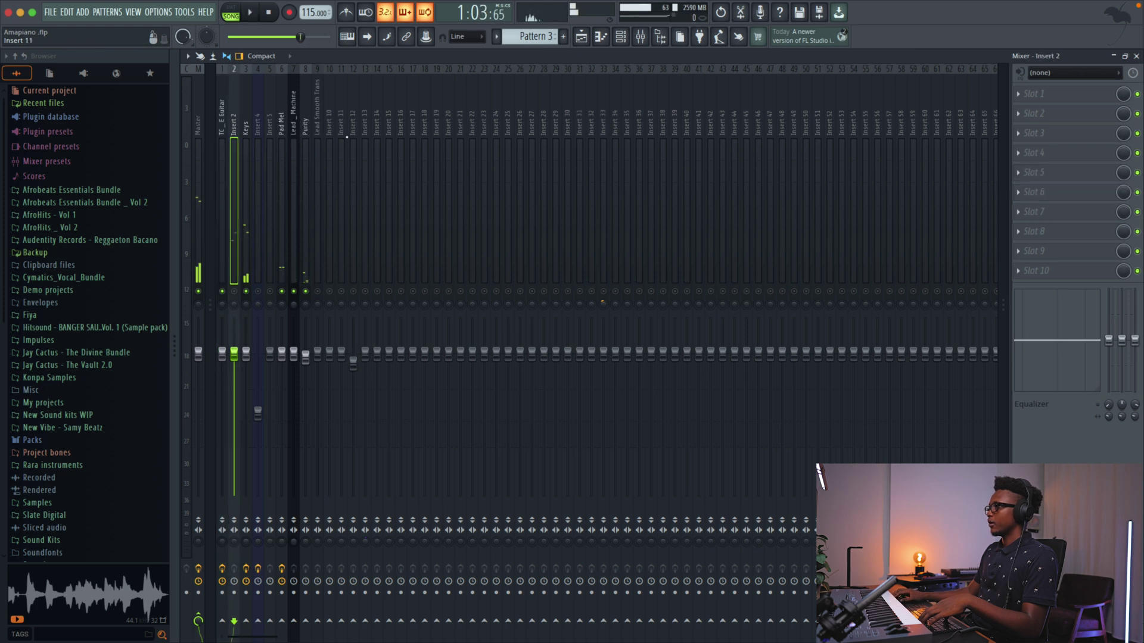
- Load TH-U Slate on the guitar's first effect slot with the Squeeky clean SC preset
left_click(1033, 94)
mouse_move(1048, 109)
mouse_move(854, 220)
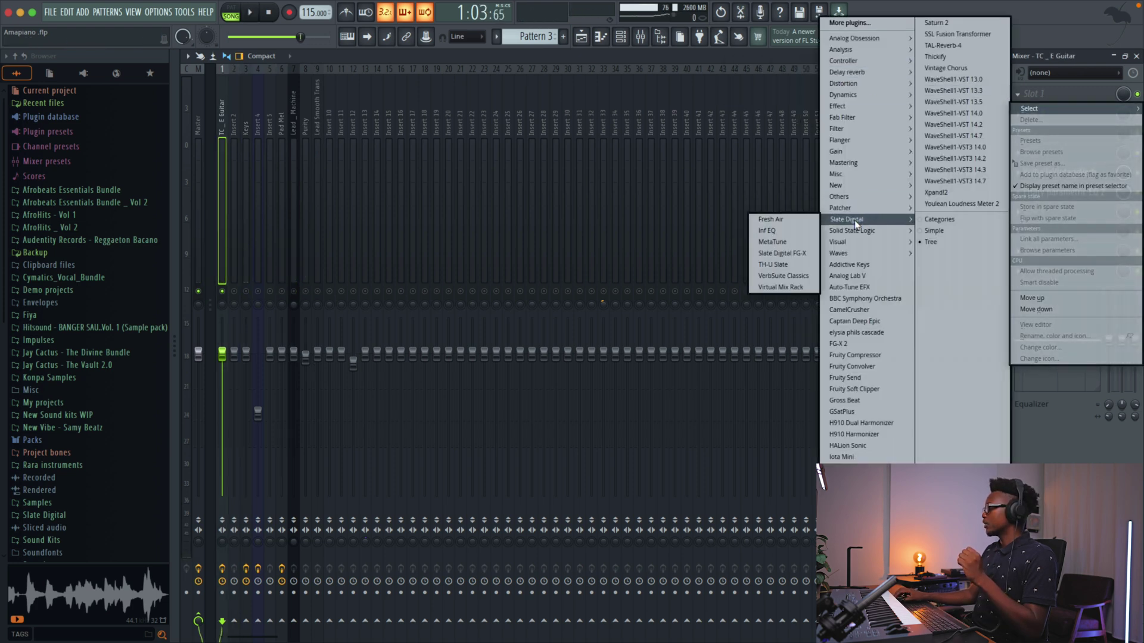
left_click(782, 264)
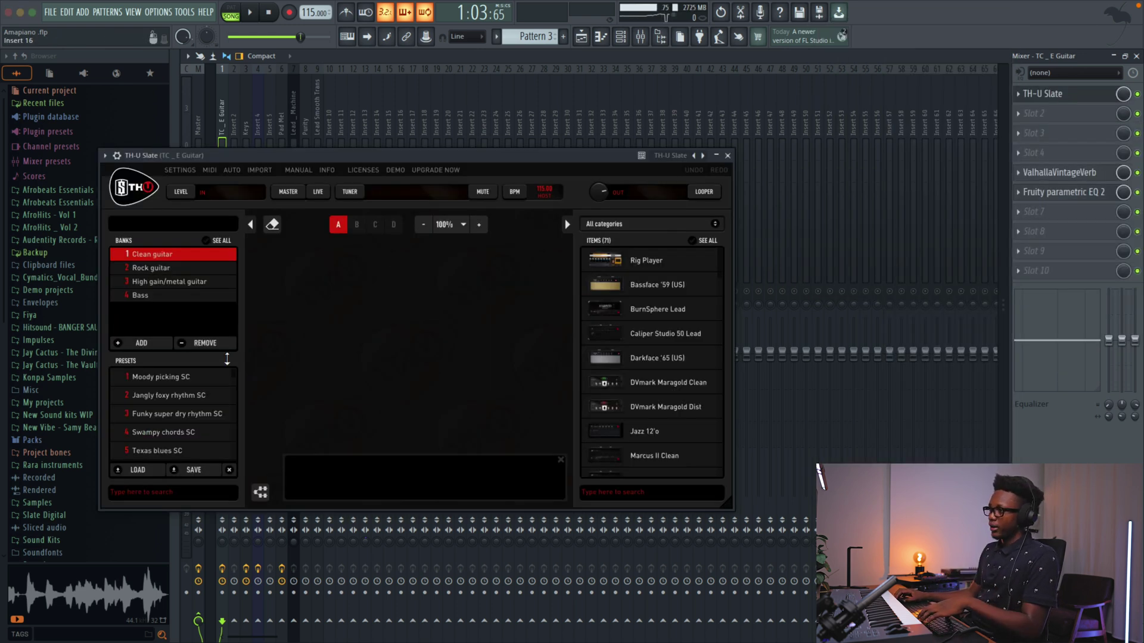
scroll(185, 409, "down", 2)
scroll(179, 396, "up", 2)
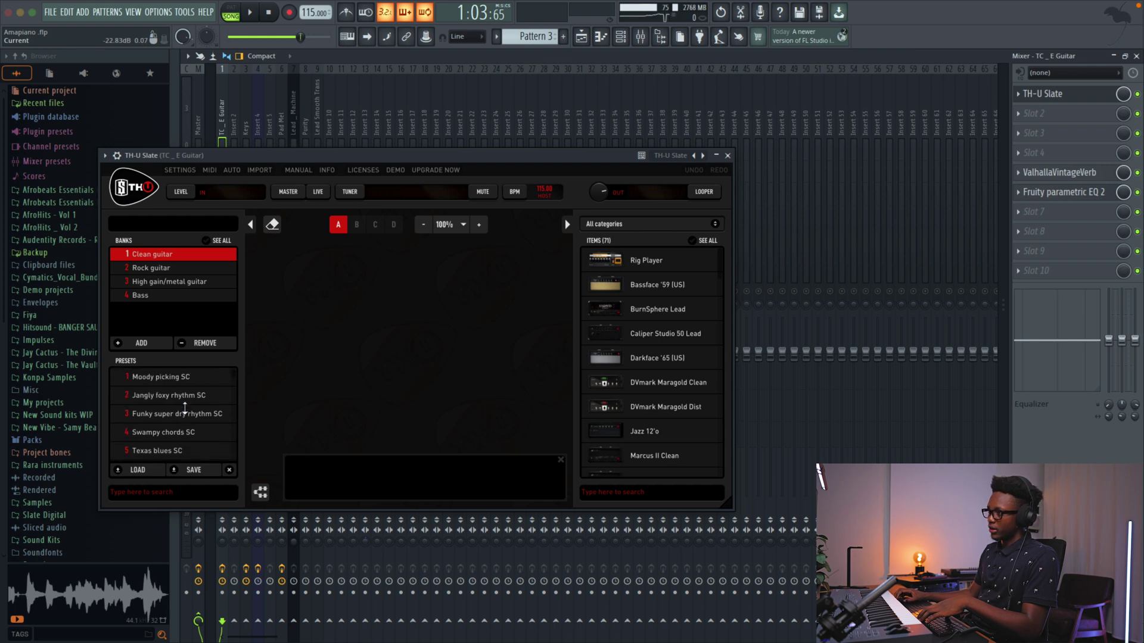
scroll(176, 386, "down", 4)
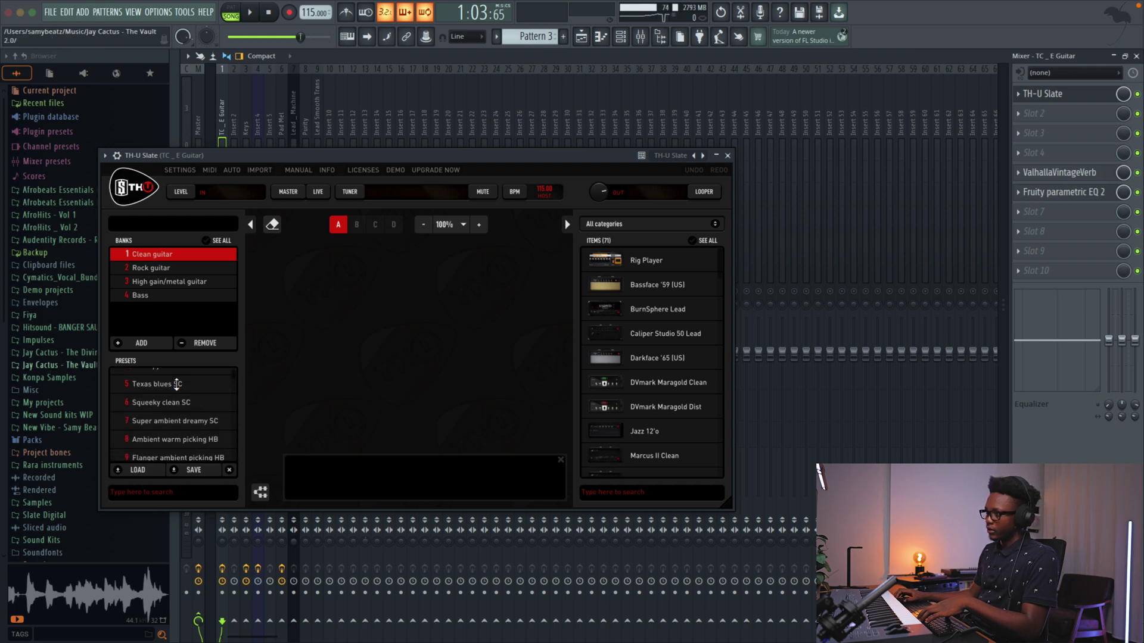
left_click(161, 406)
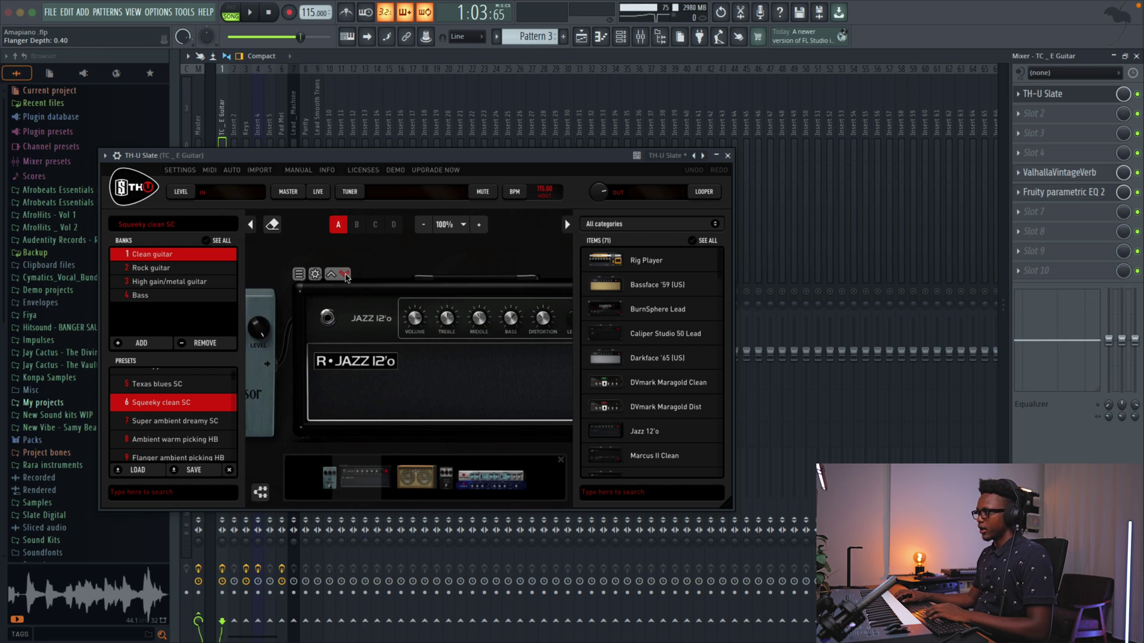
- Switch the TH-U amp to slo 88 clean and lower its bass to about 2.99
left_click(346, 275)
left_click(346, 274)
left_click(345, 274)
left_click(345, 275)
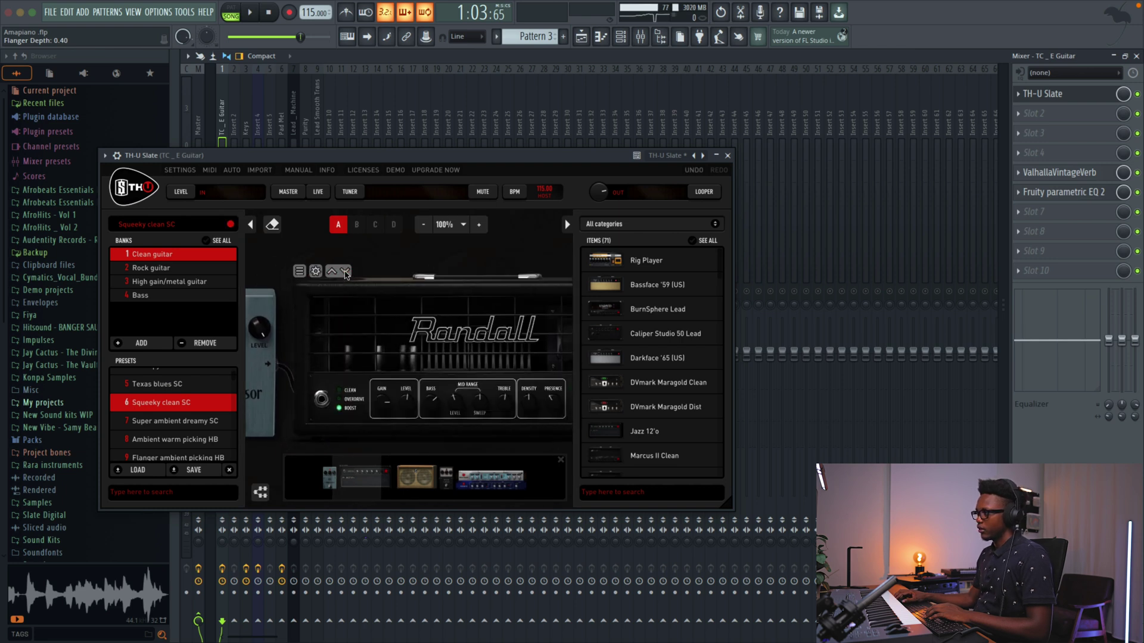
left_click(345, 275)
left_click(345, 275)
left_click(346, 275)
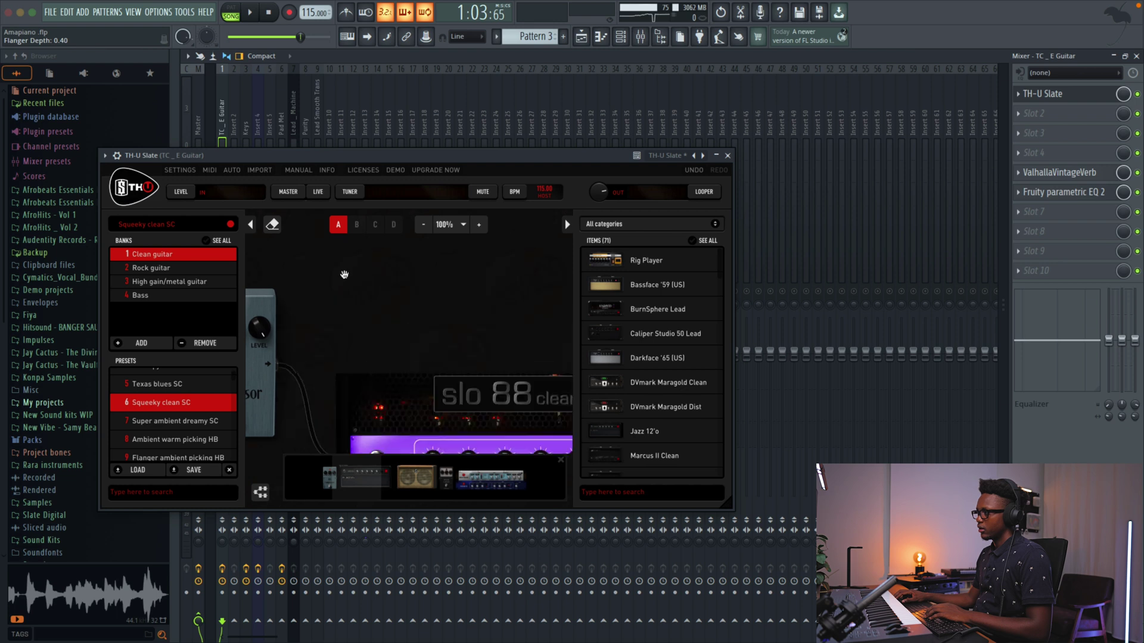
key("space")
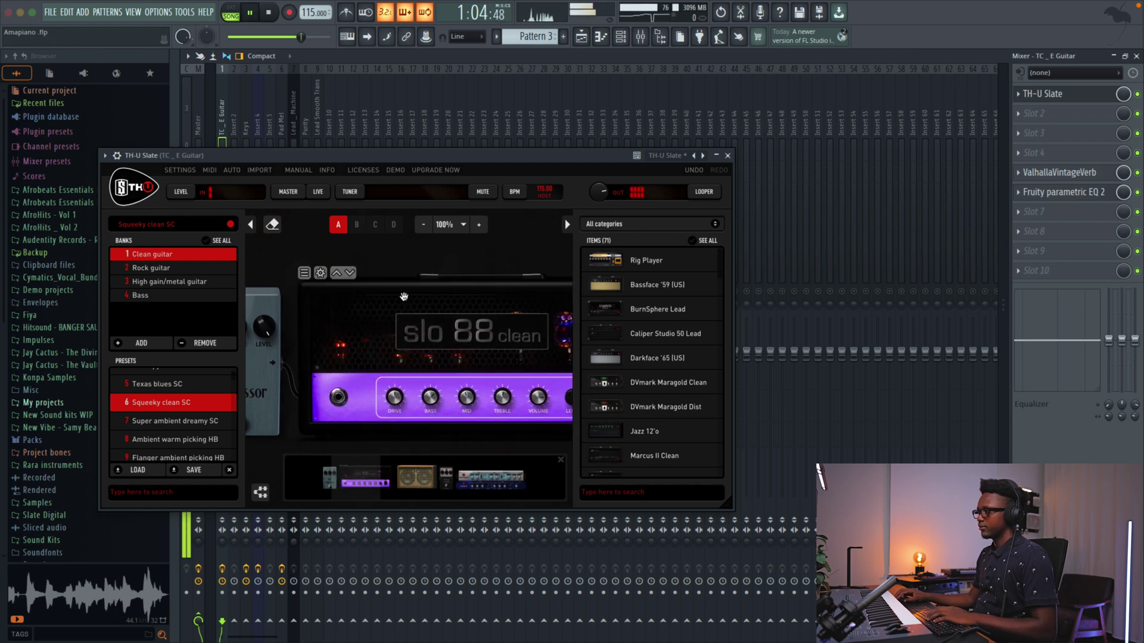
key("space")
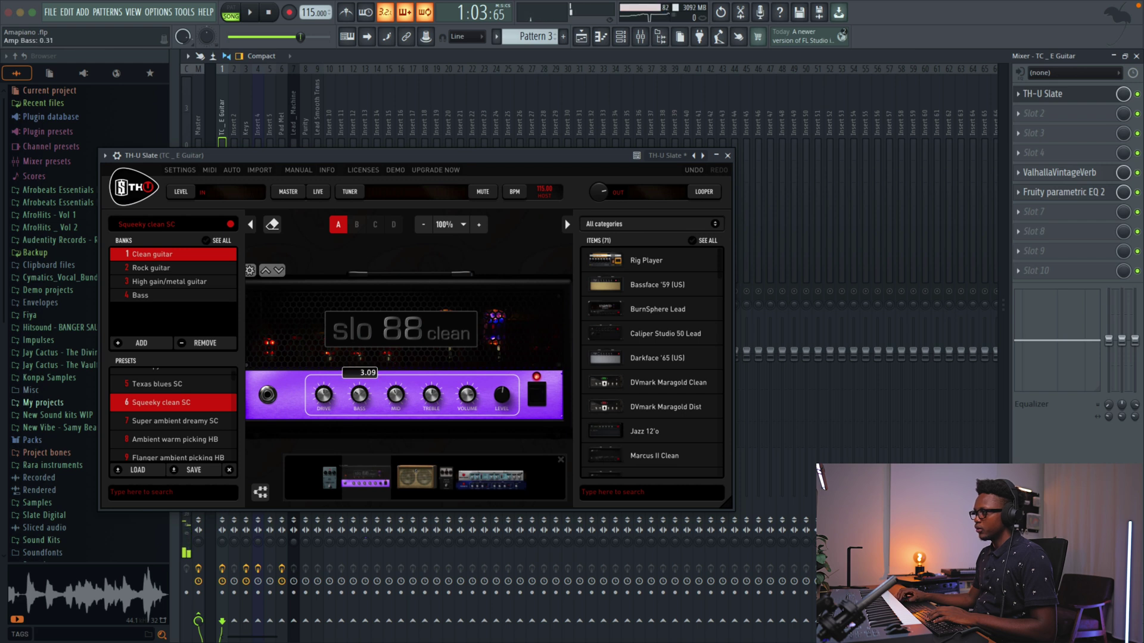
key("space")
left_click(361, 394)
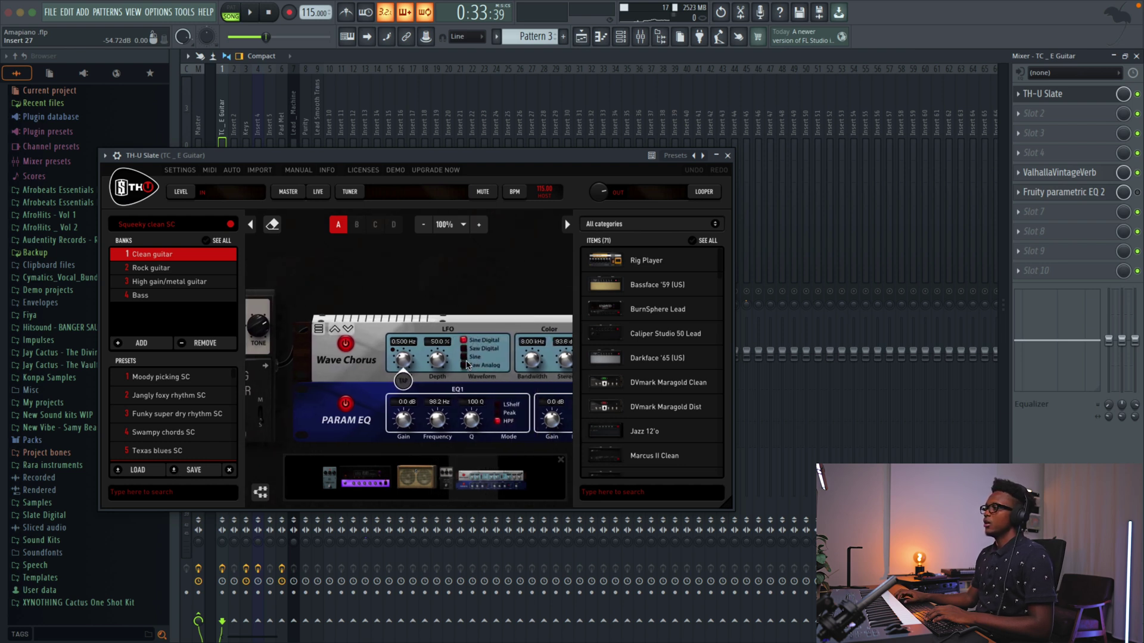
- Browse TH-U's effects and cabinets list, then close the TH-U Slate window
scroll(625, 367, "down", 10)
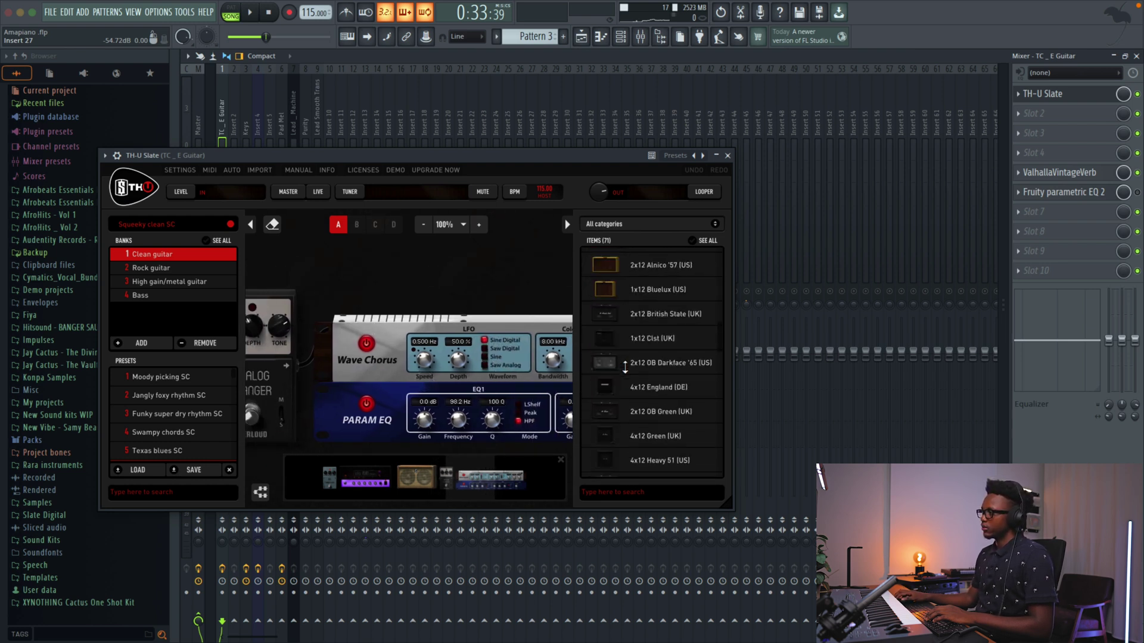
scroll(625, 368, "down", 5)
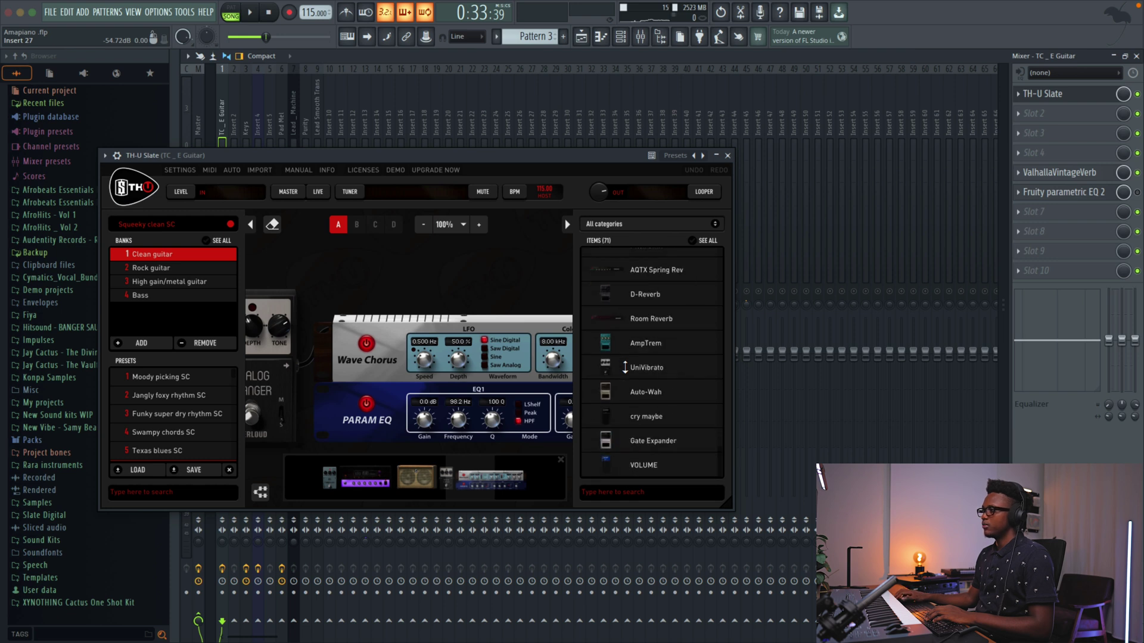
scroll(624, 368, "down", 8)
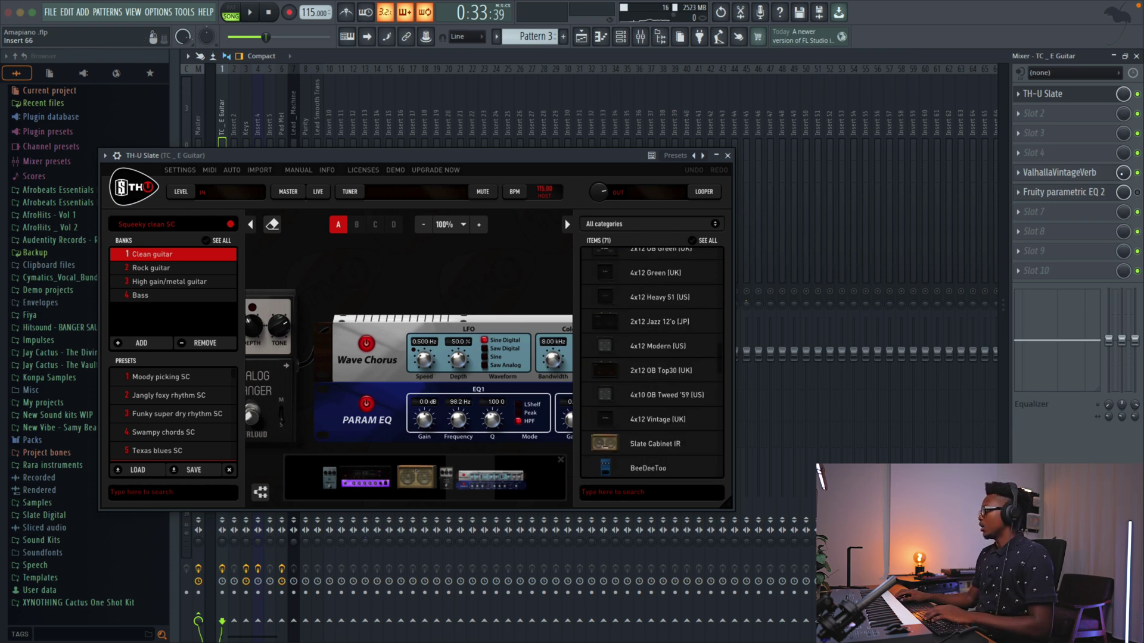
left_click(734, 156)
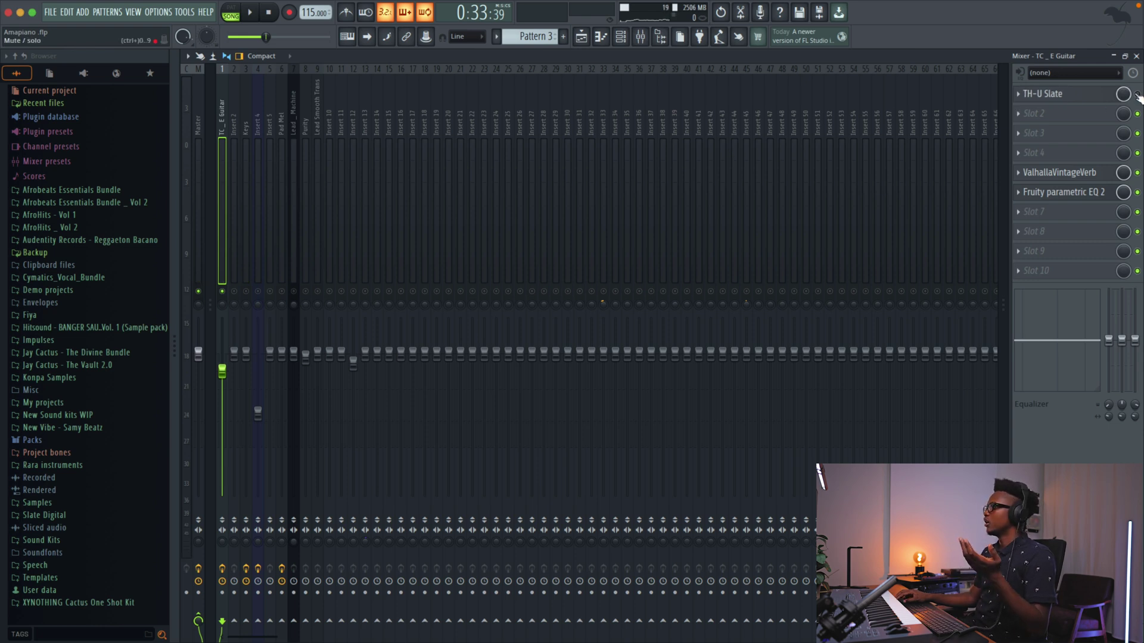
- Move TH-U Slate down one slot and add Fruity Flanger to the guitar chain
left_click_drag(1048, 93, 1048, 113)
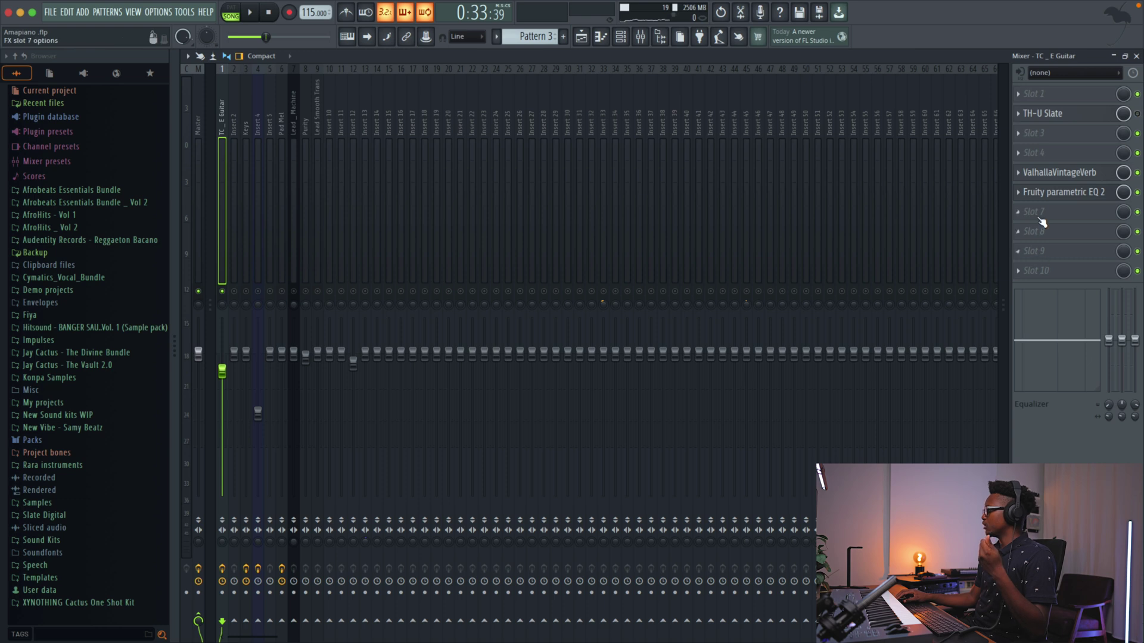
left_click(1026, 214)
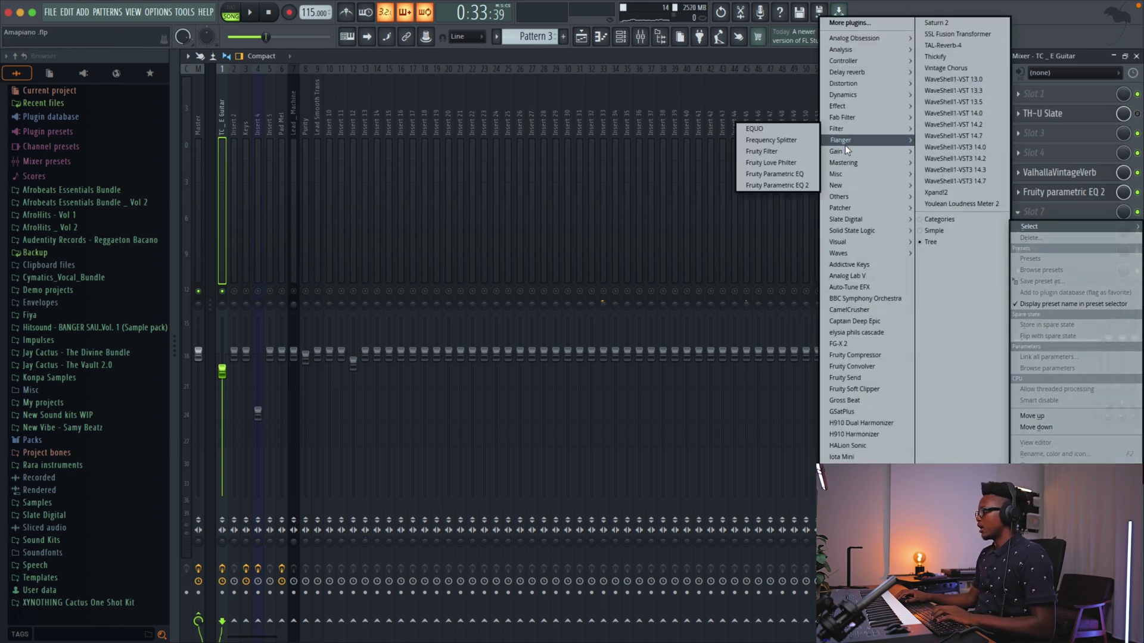
mouse_move(845, 143)
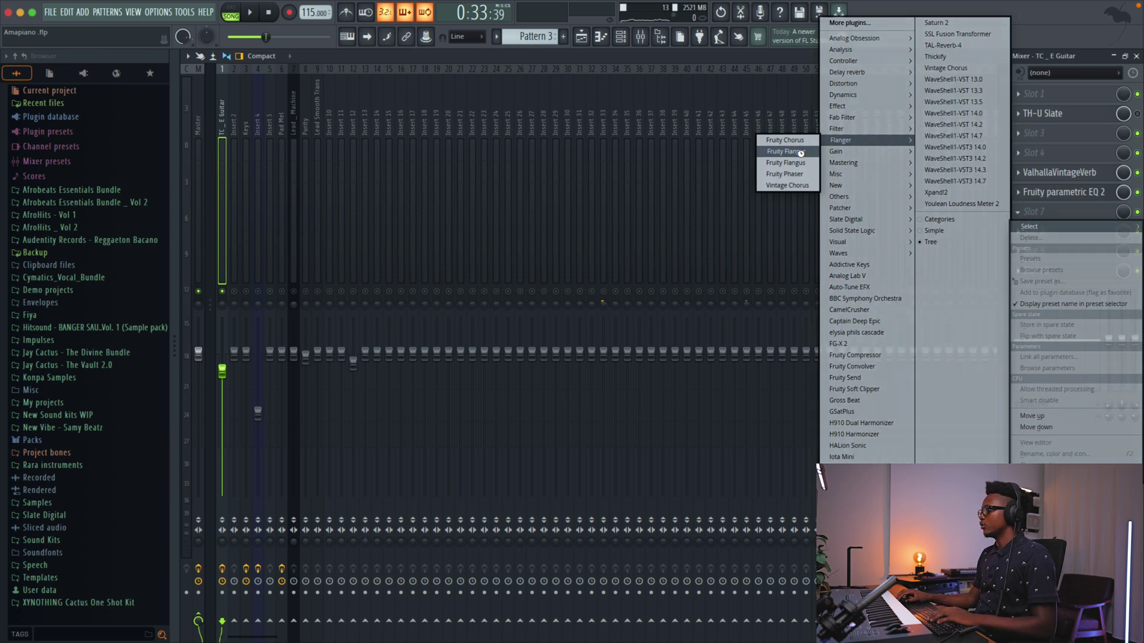
left_click(801, 155)
key("space")
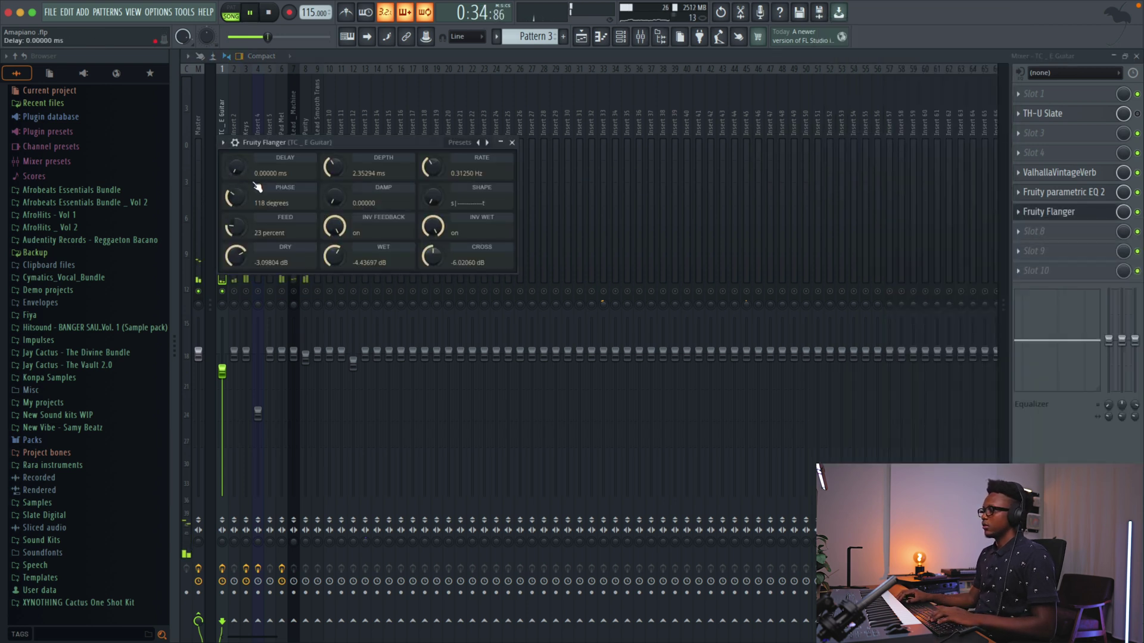
- Step the flanger presets to Deep Flanger and audition the guitar chain
left_click(486, 142)
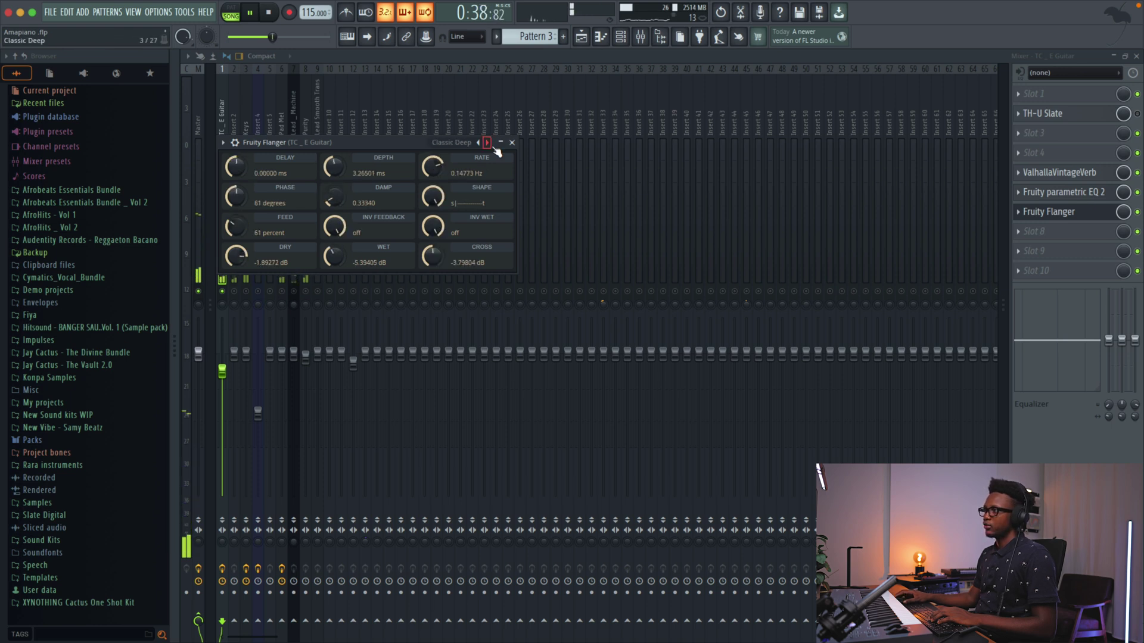
left_click(488, 143)
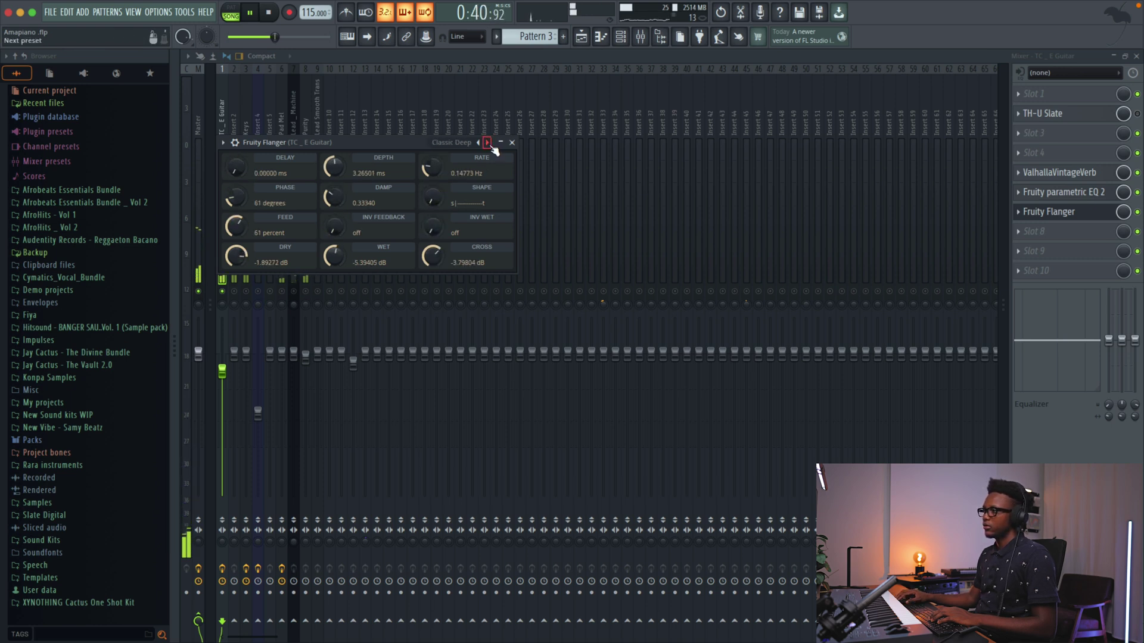
left_click(487, 143)
key("space")
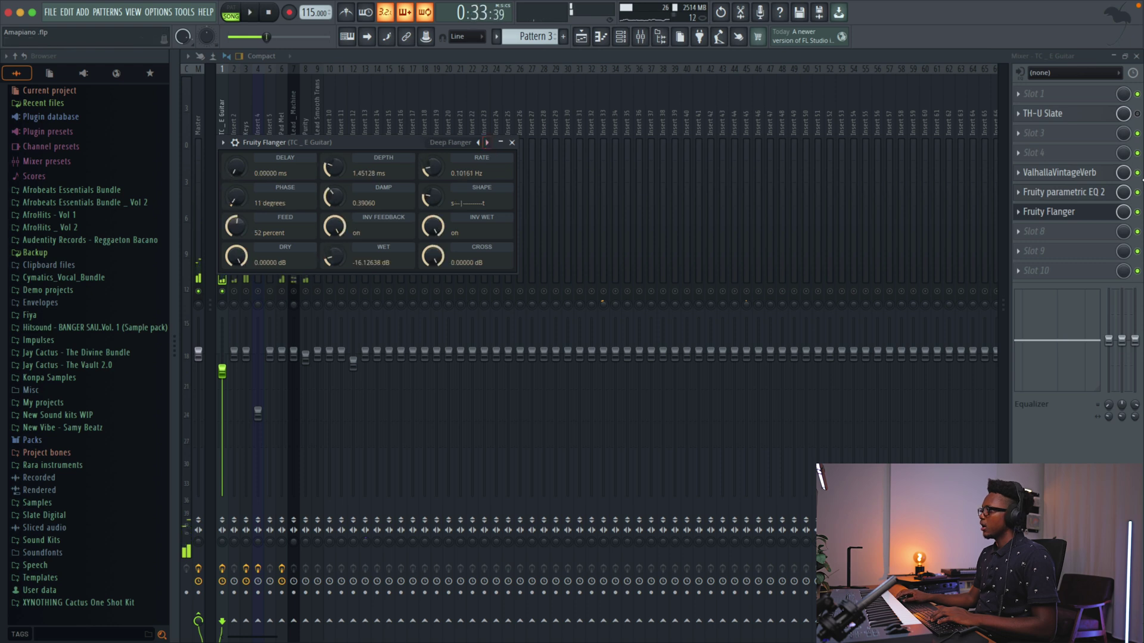
key("Escape")
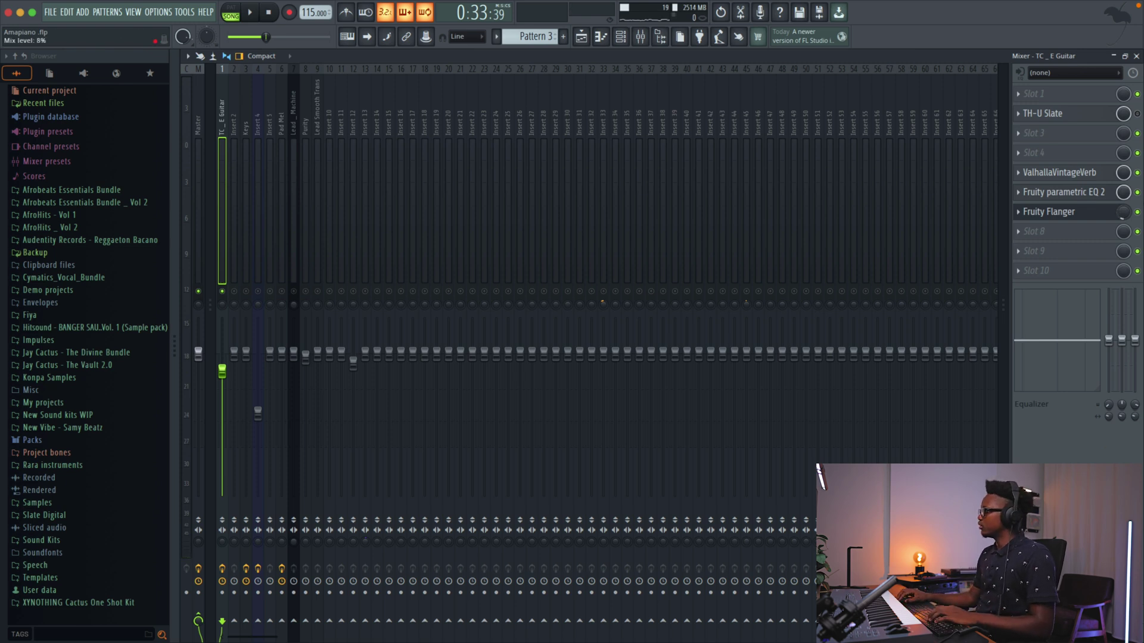
key("space")
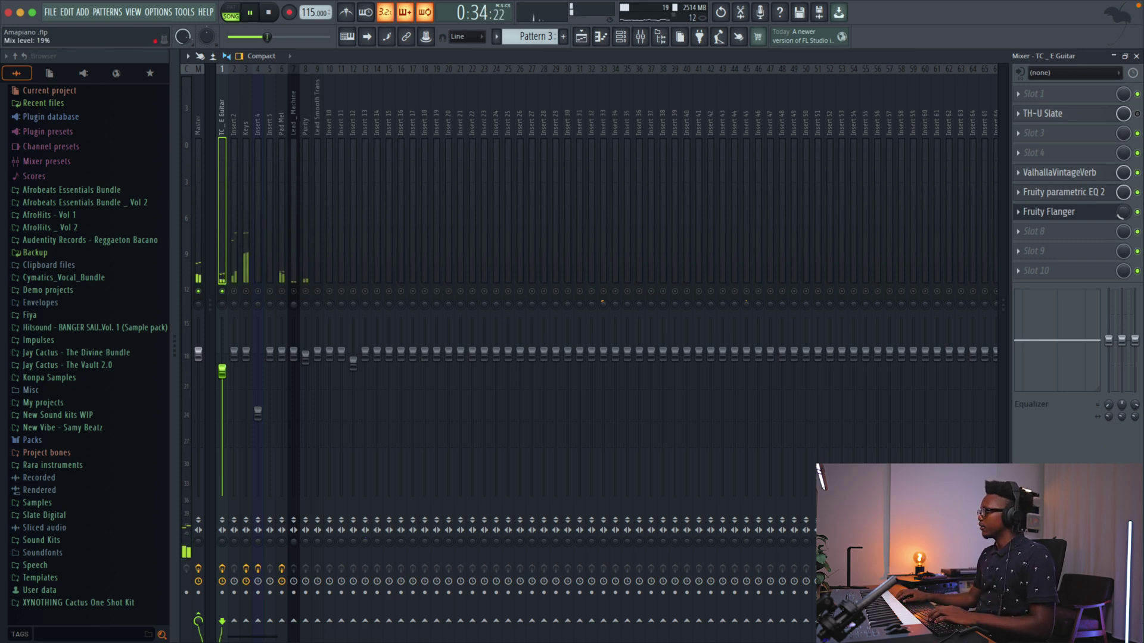
key("space")
left_click(1020, 232)
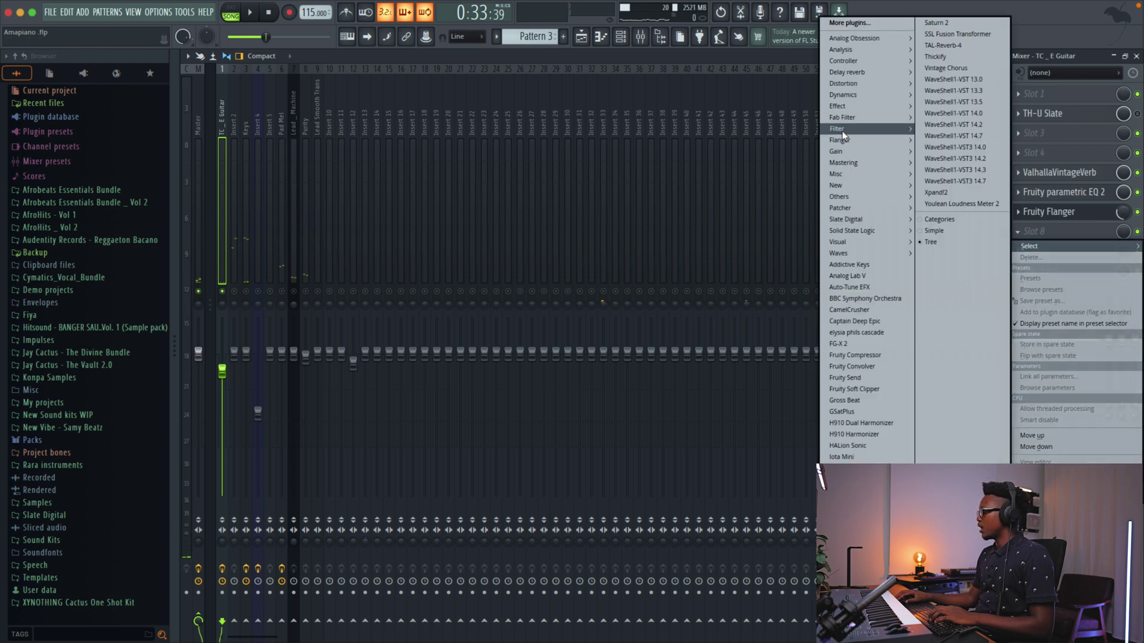
- Load Fruity Chorus into slot 8 after the flanger, audition it, and close its window
mouse_move(842, 130)
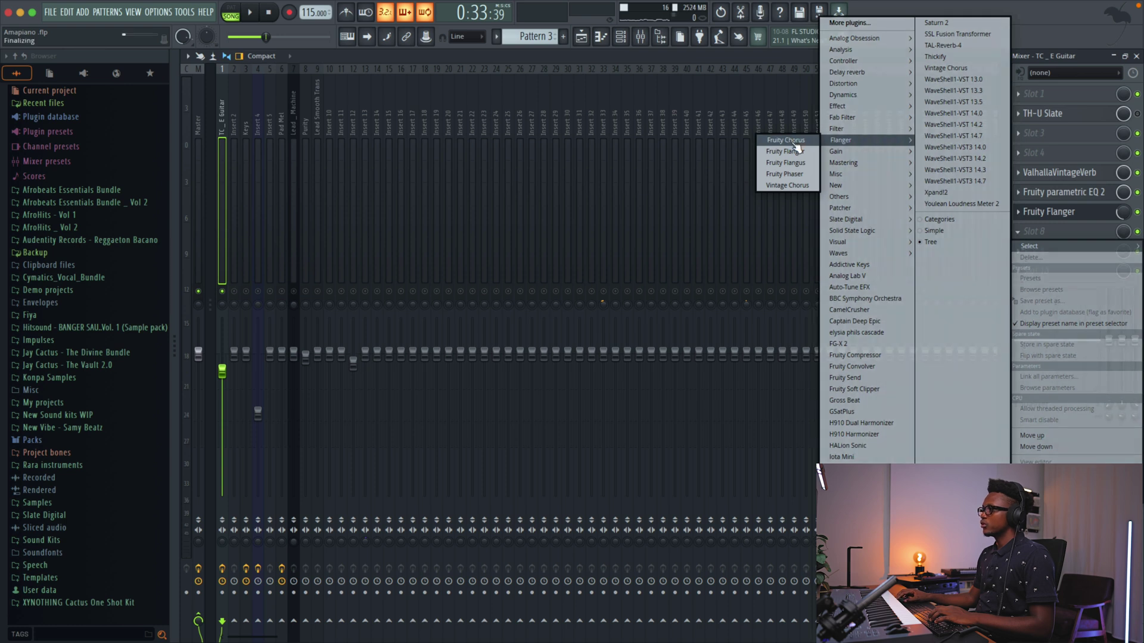
left_click(795, 143)
key("space")
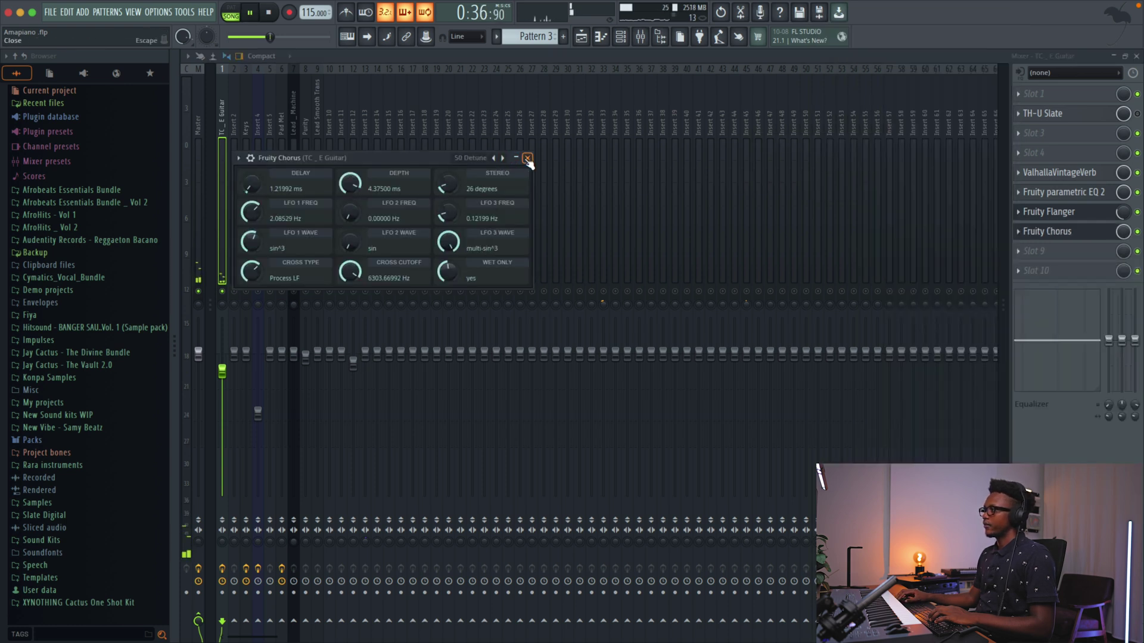
left_click(527, 158)
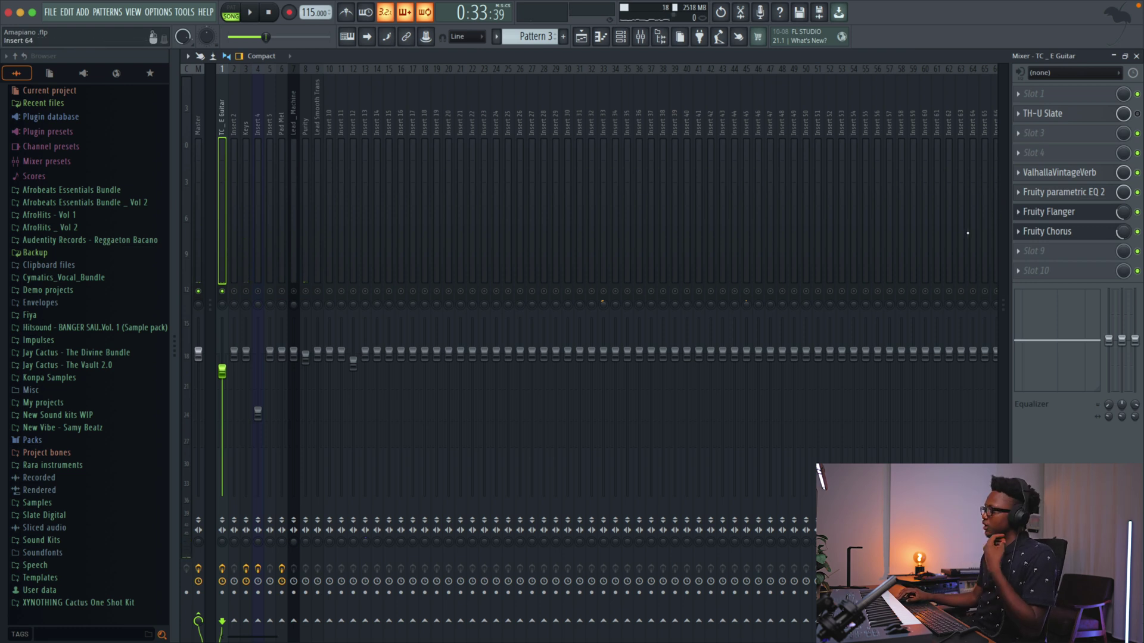
- Load Hardcore from the Distortion menu into the guitar's slot 9
left_click(1021, 256)
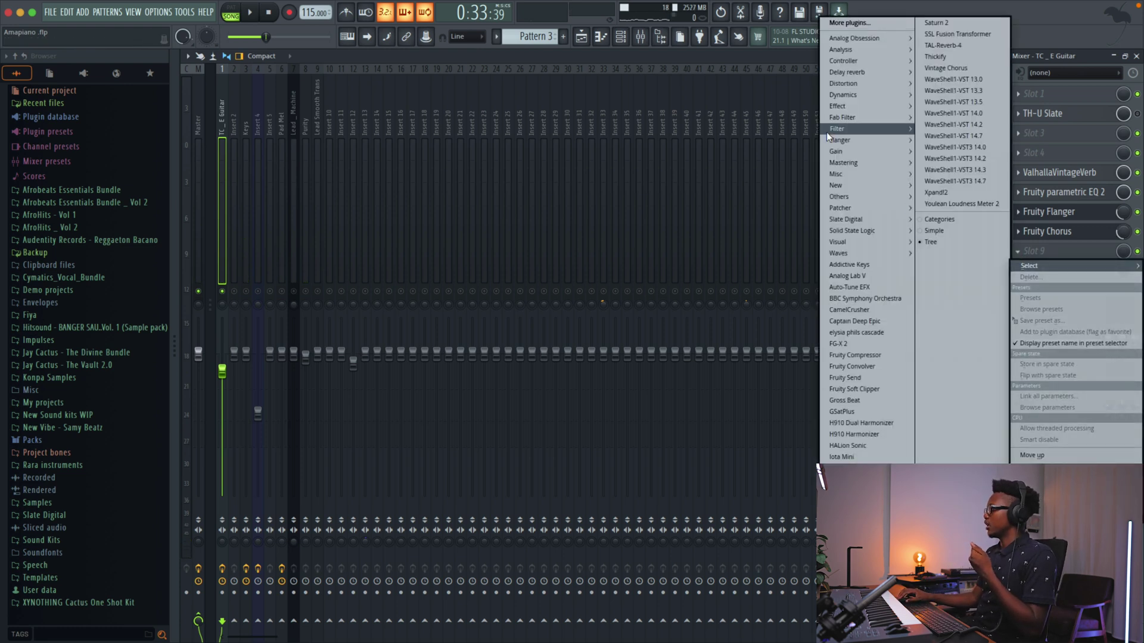
mouse_move(840, 118)
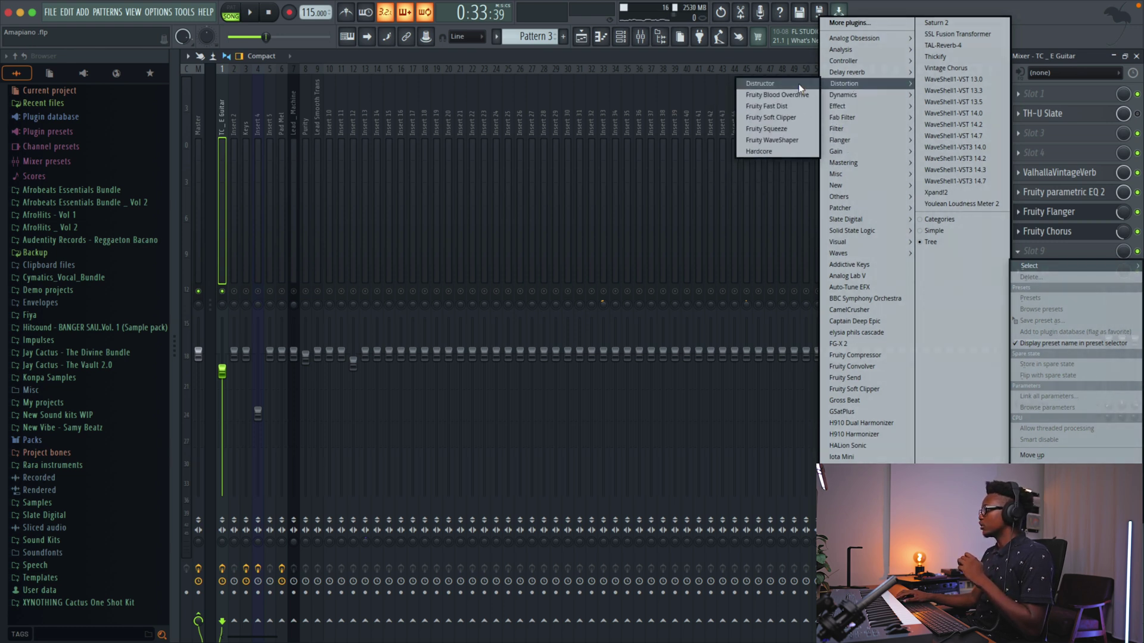
mouse_move(846, 87)
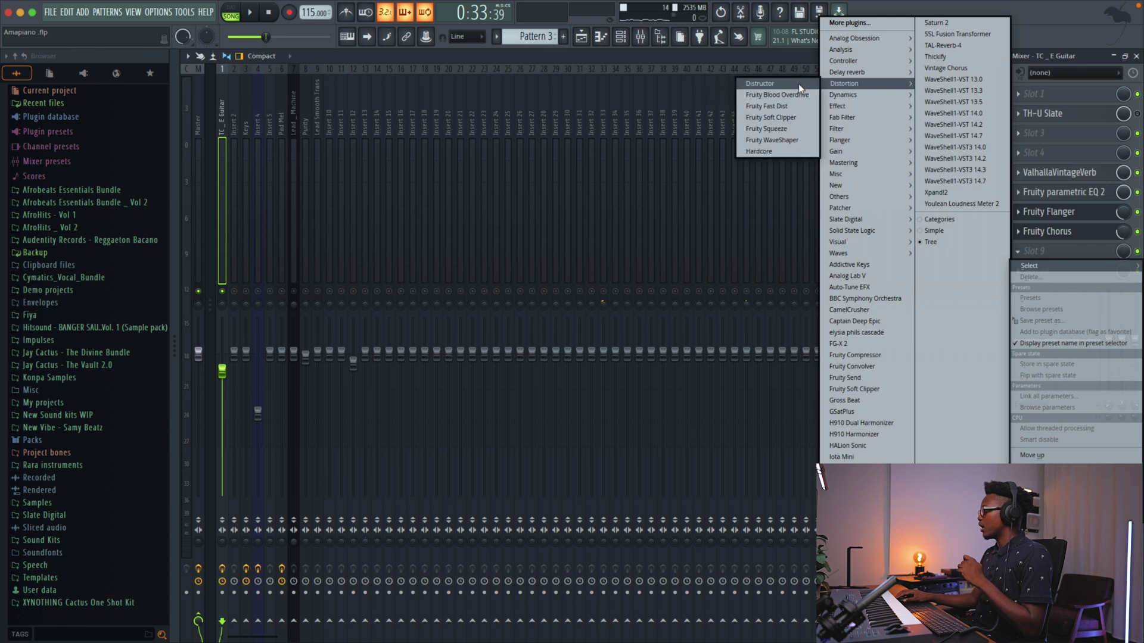
left_click(763, 151)
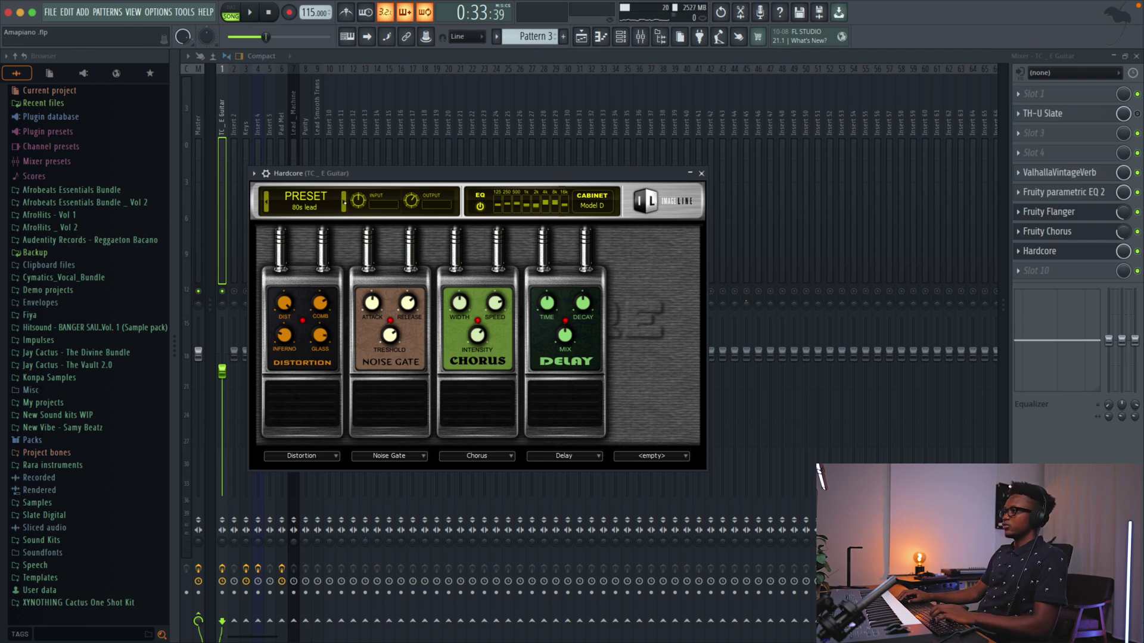
key("space")
- Step Hardcore's presets through to Arpeggio Mode FG while auditioning playback
left_click(344, 202)
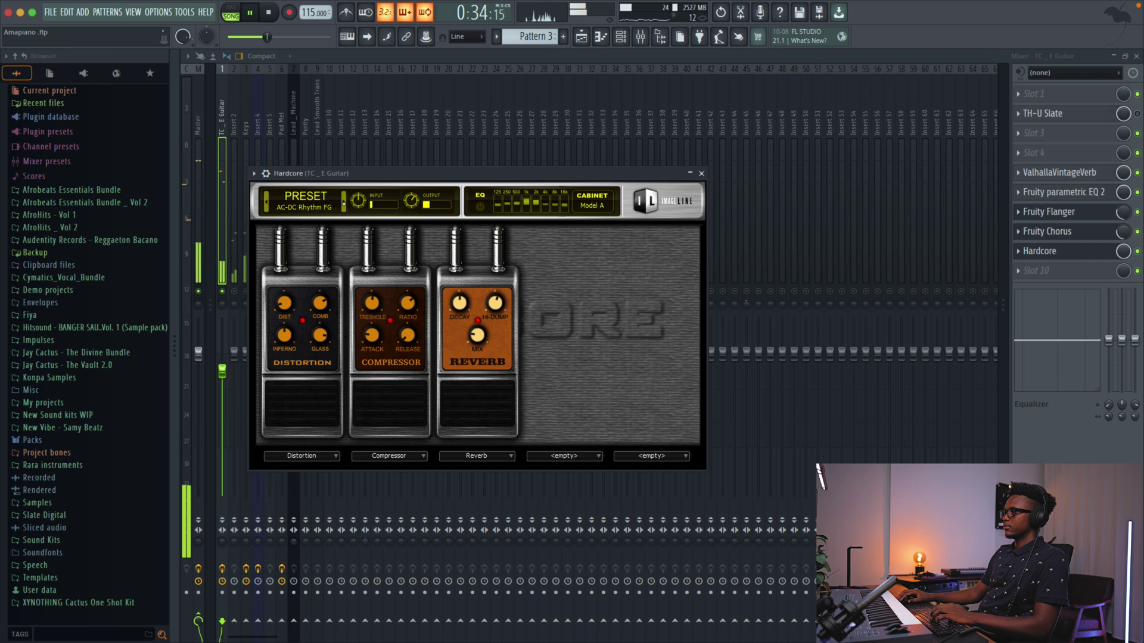
left_click(344, 202)
key("space")
left_click(343, 202)
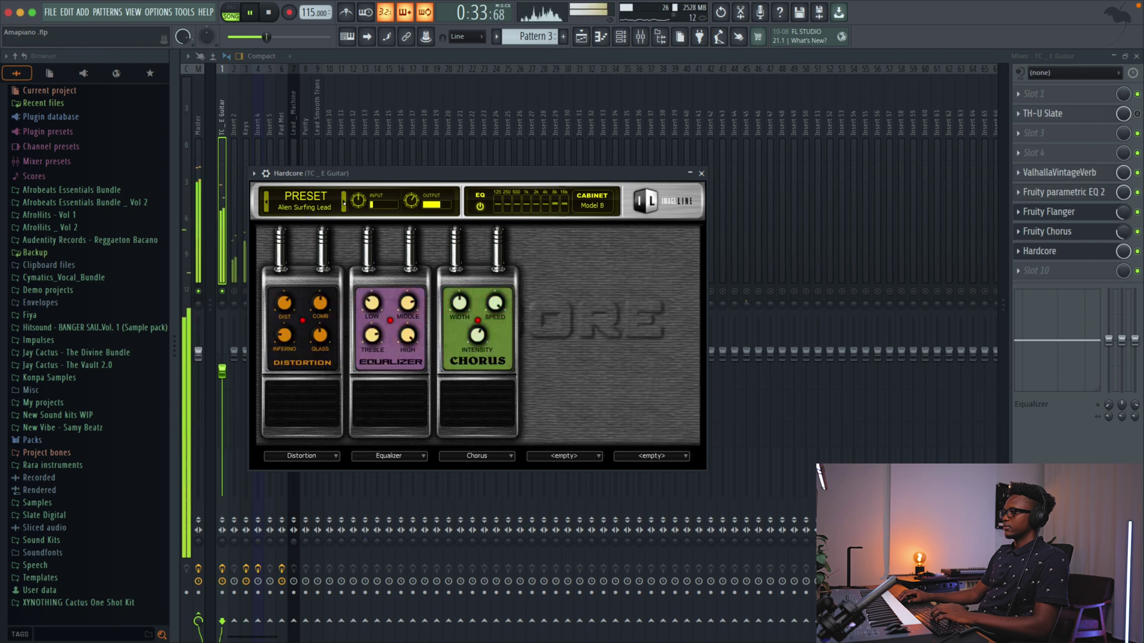
left_click(343, 202)
left_click(344, 202)
key("space")
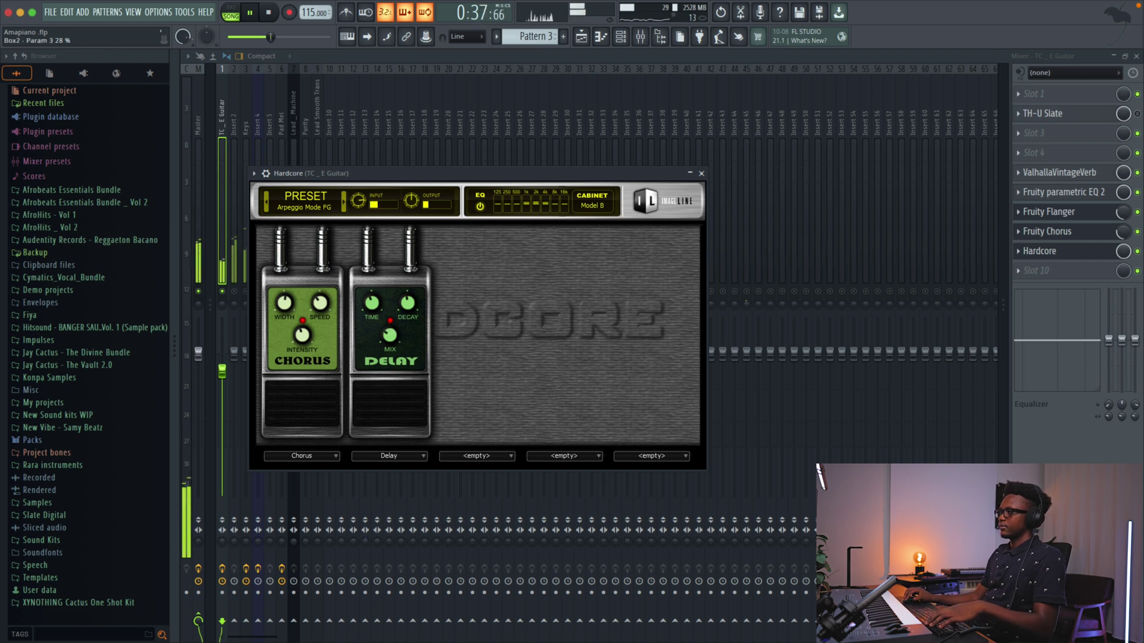
key("space")
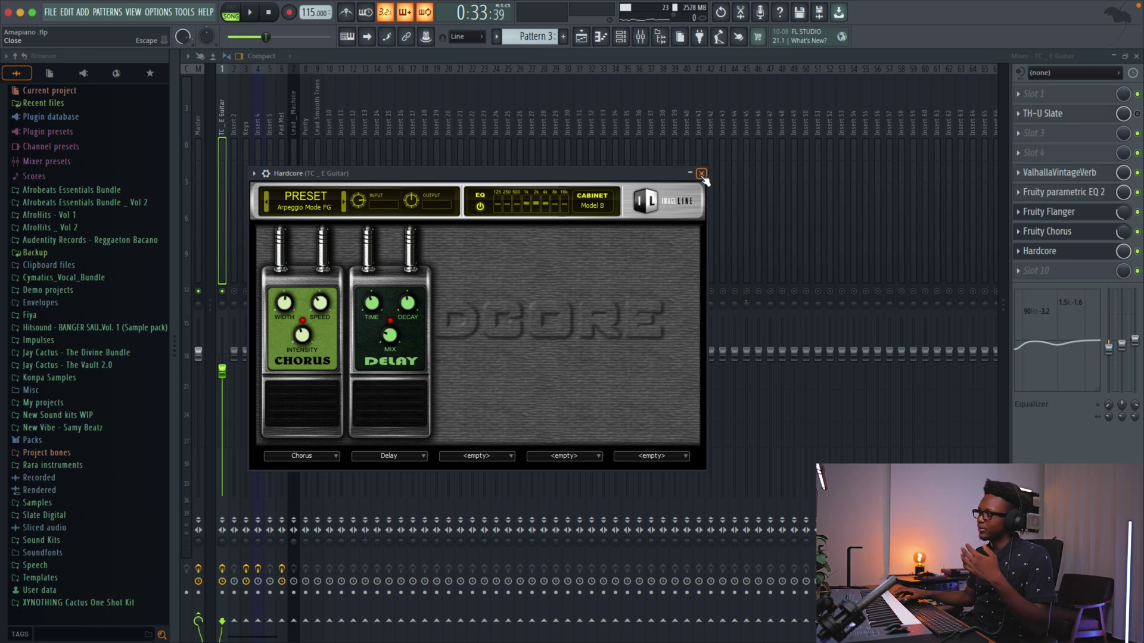
- Close the Hardcore window, play the song to check the mix, then close the mixer
left_click(701, 173)
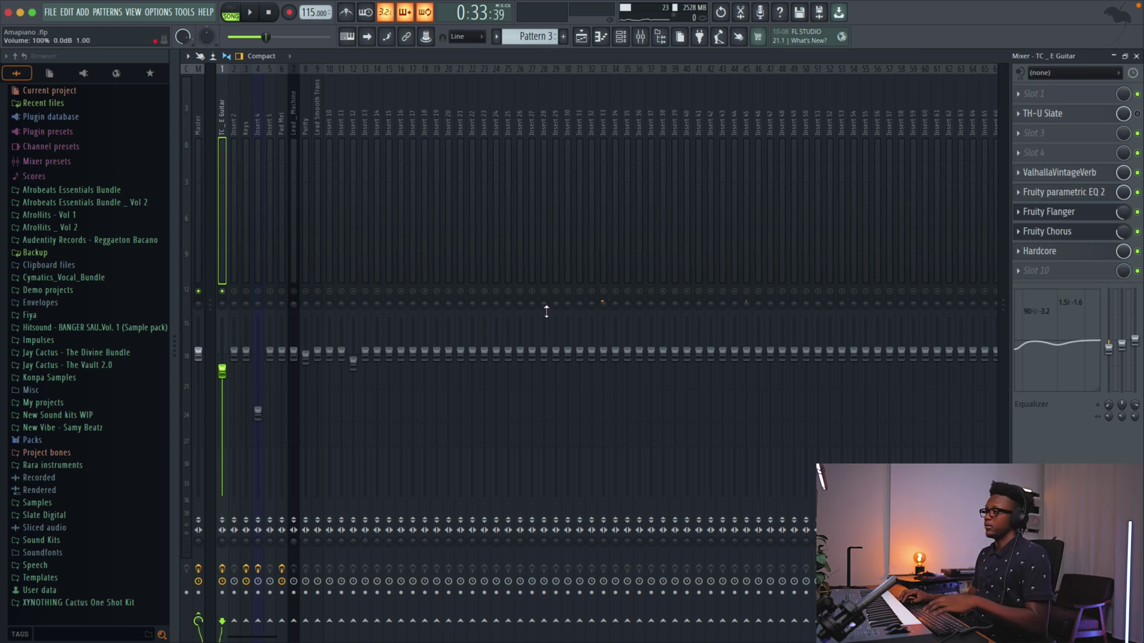
scroll(228, 300, "down", 1)
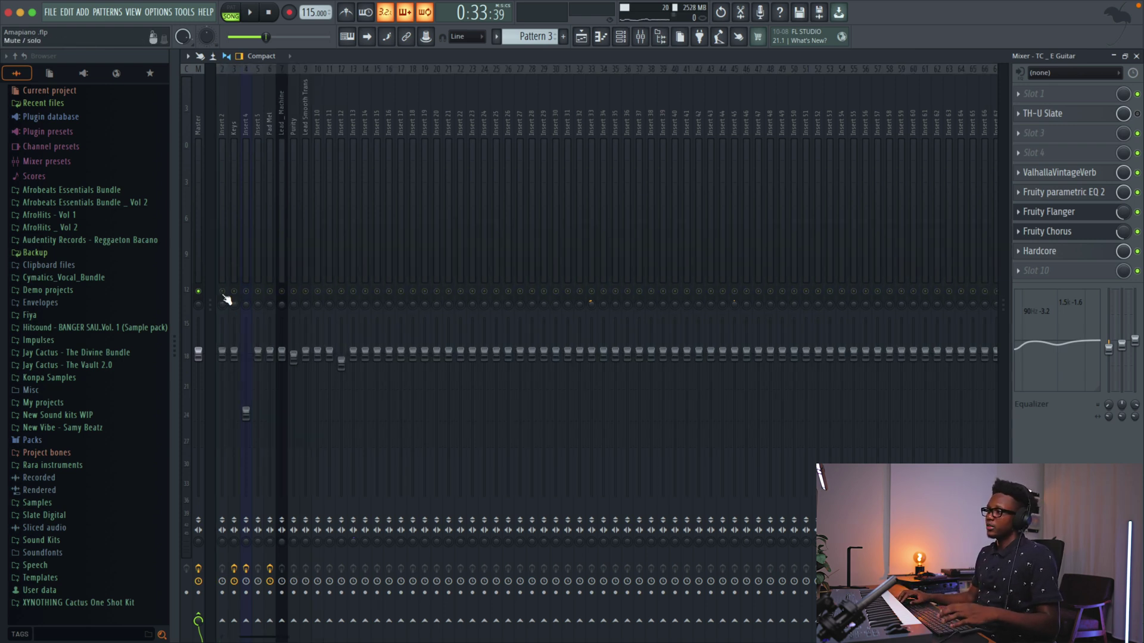
scroll(242, 298, "up", 1)
key("space")
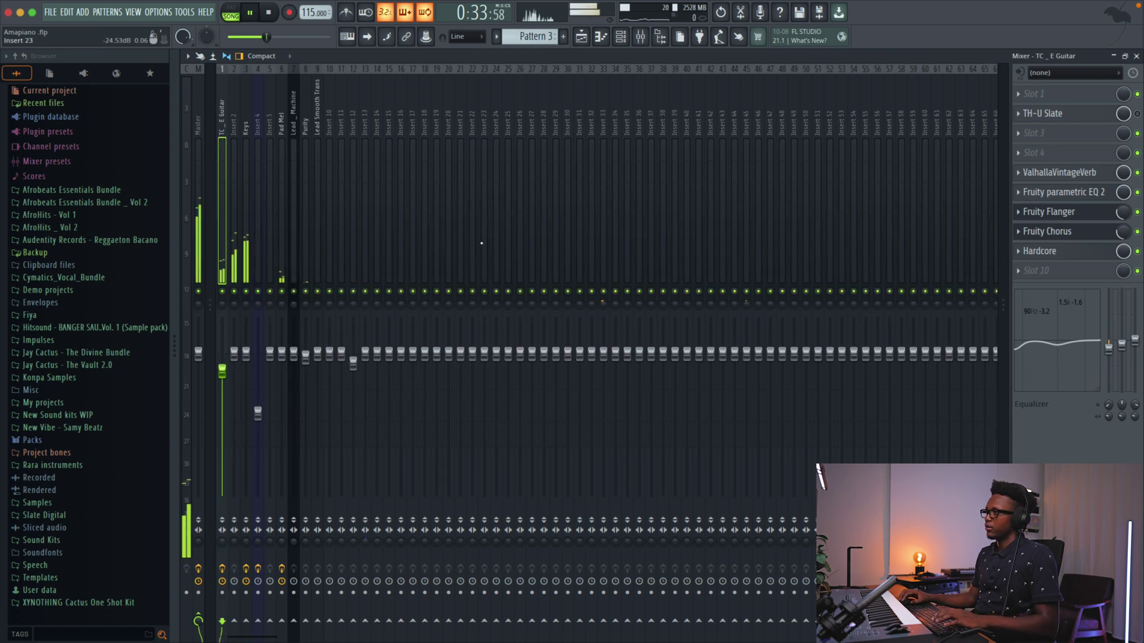
left_click(1136, 56)
key("Escape")
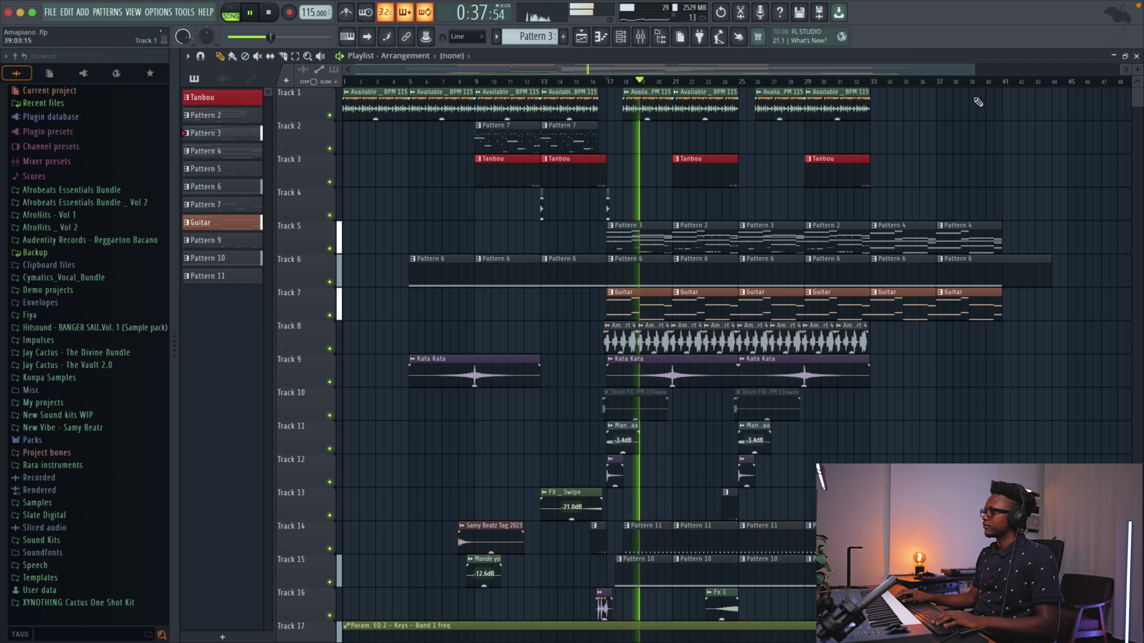
- Stop playback and toggle the channel rack over the arrangement playlist
left_click_drag(974, 69, 1136, 101)
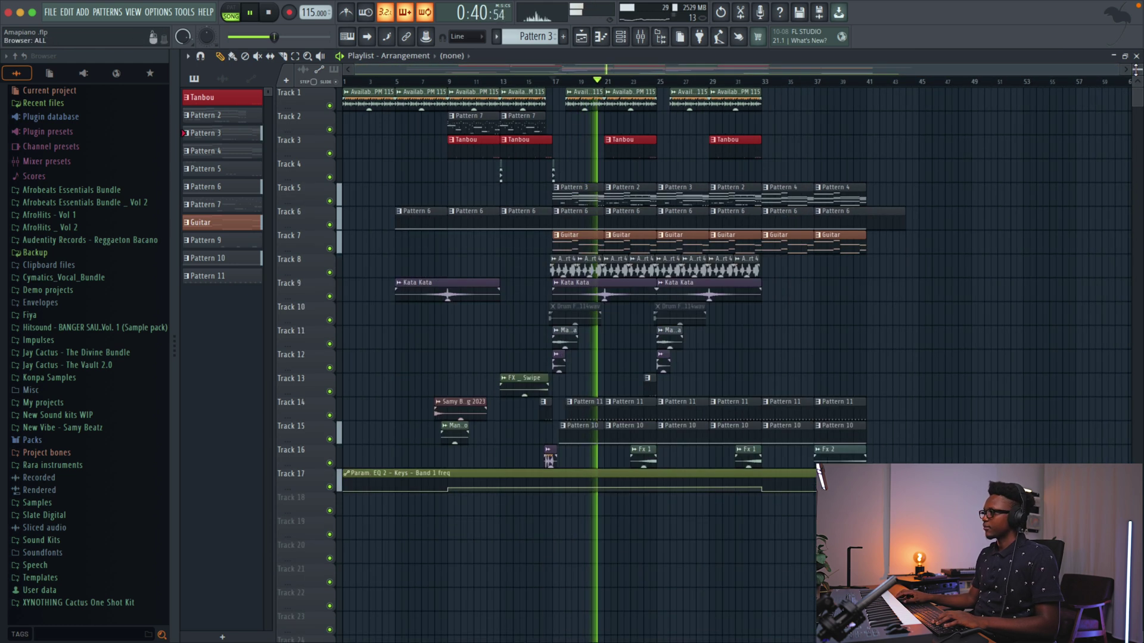
left_click(620, 37)
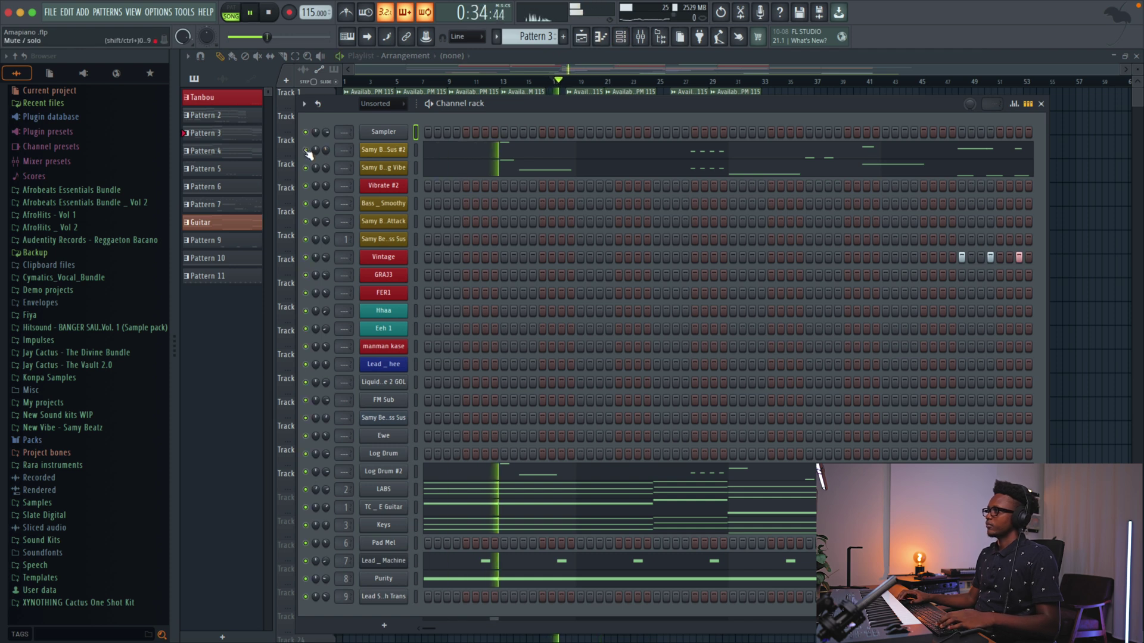
key("space")
key("space")
key("F6")
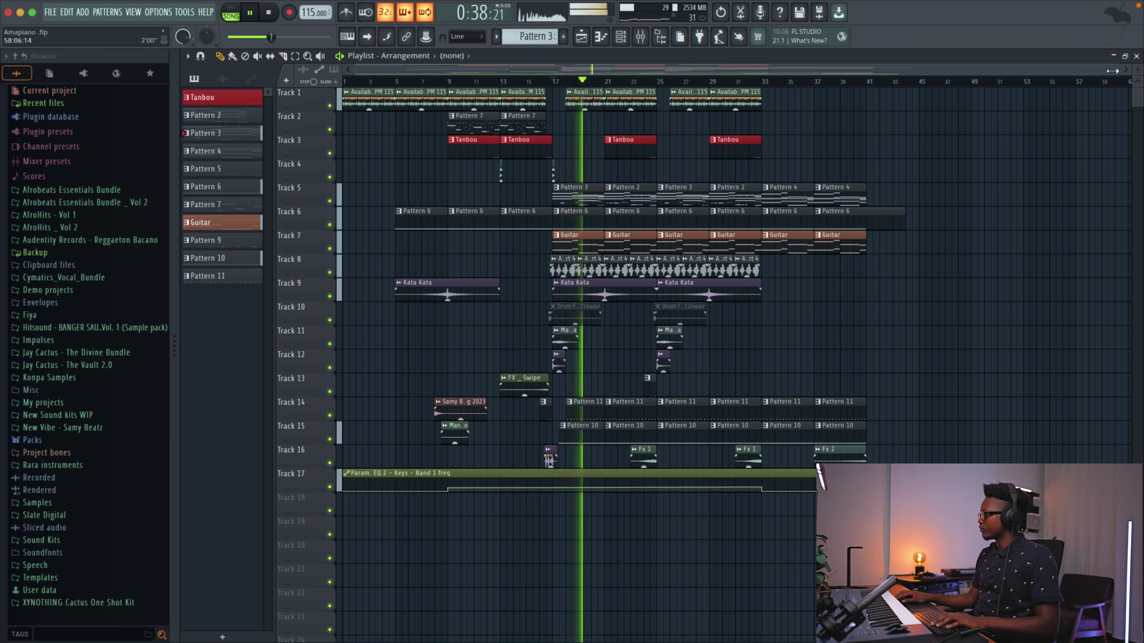
scroll(905, 150, "up", 3)
scroll(905, 150, "down", 2)
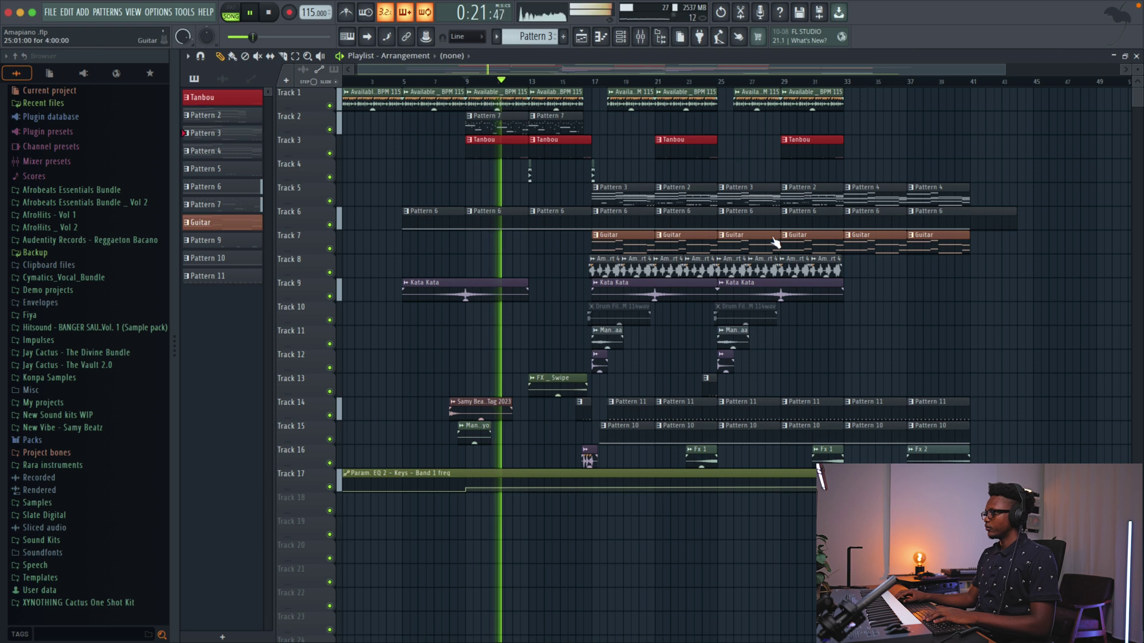
left_click(620, 37)
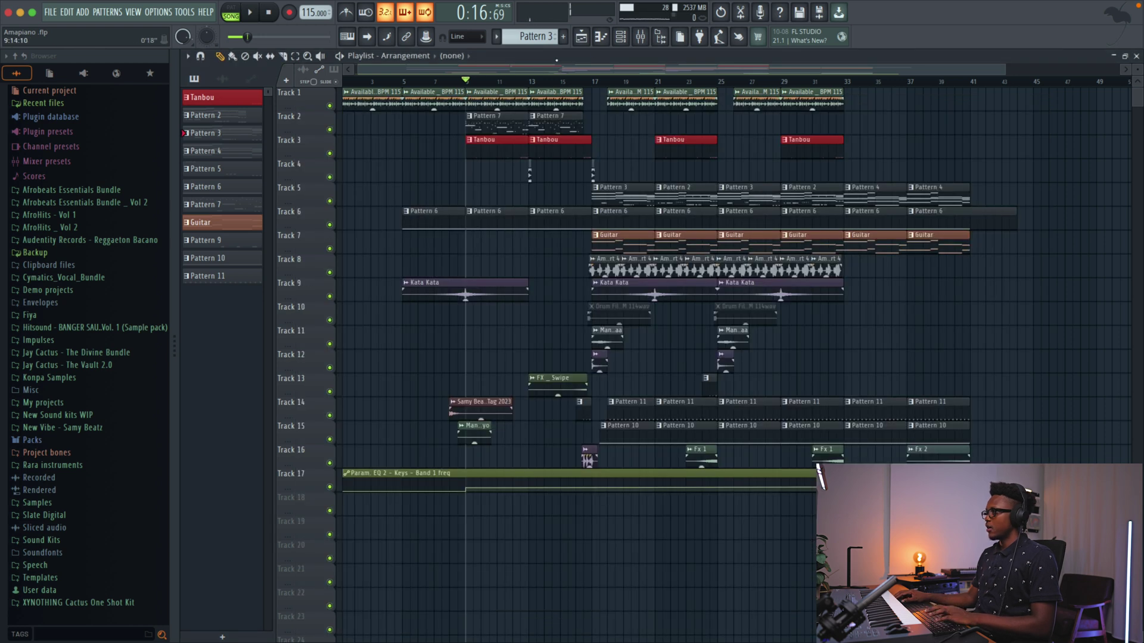
- Mute Bass_Smoothy and FM Sub in the channel rack, auditioning the bass in between
left_click(622, 37)
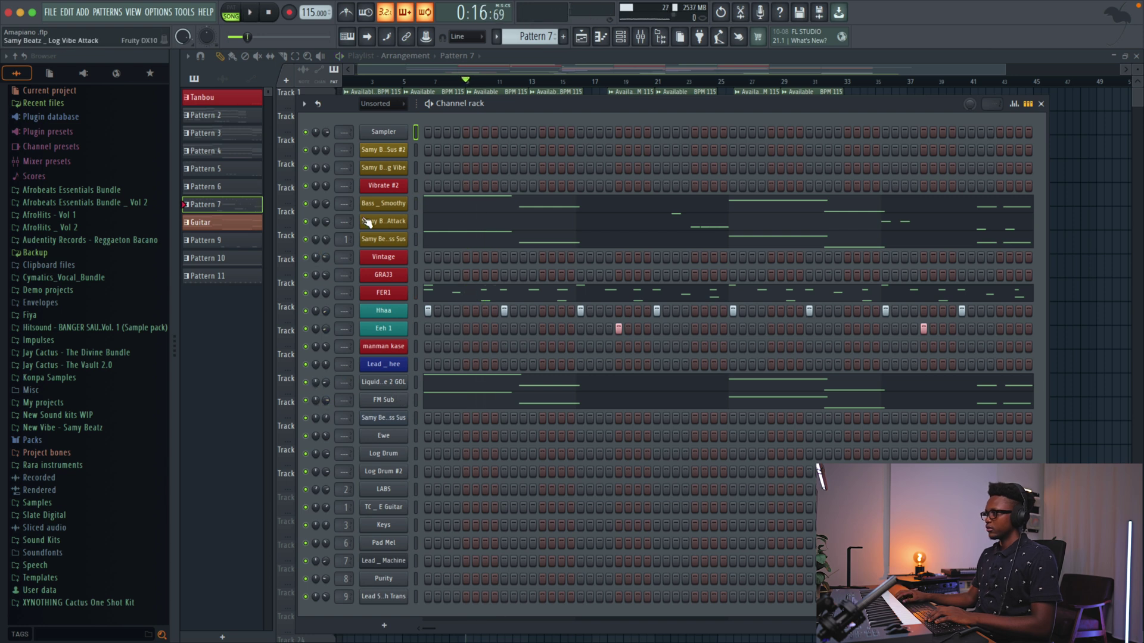
left_click(306, 205)
key("space")
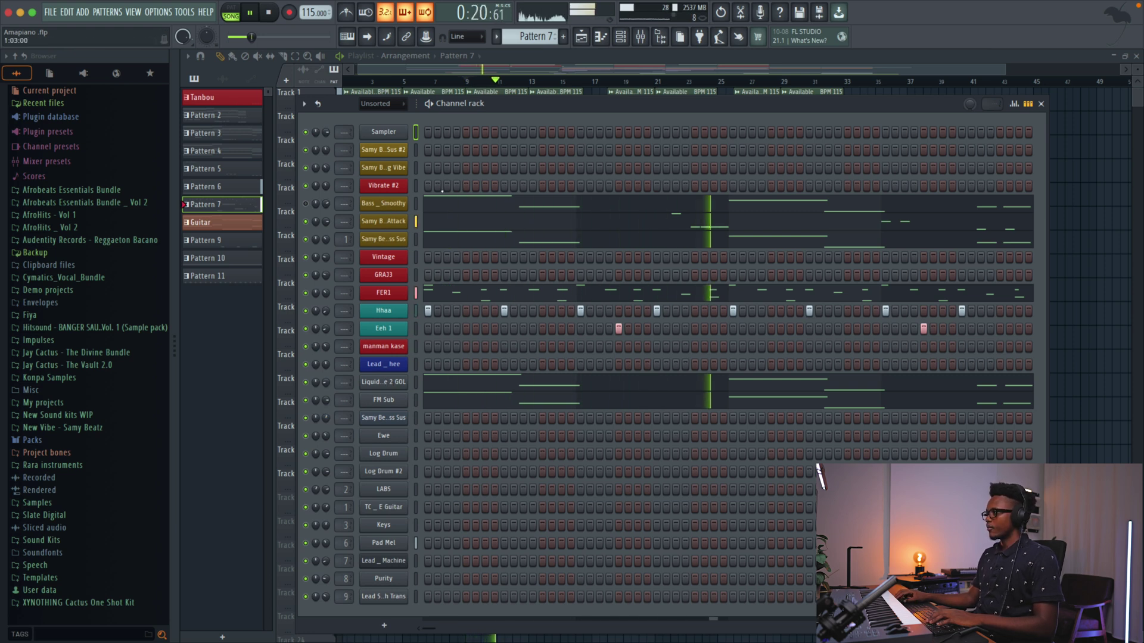
key("space")
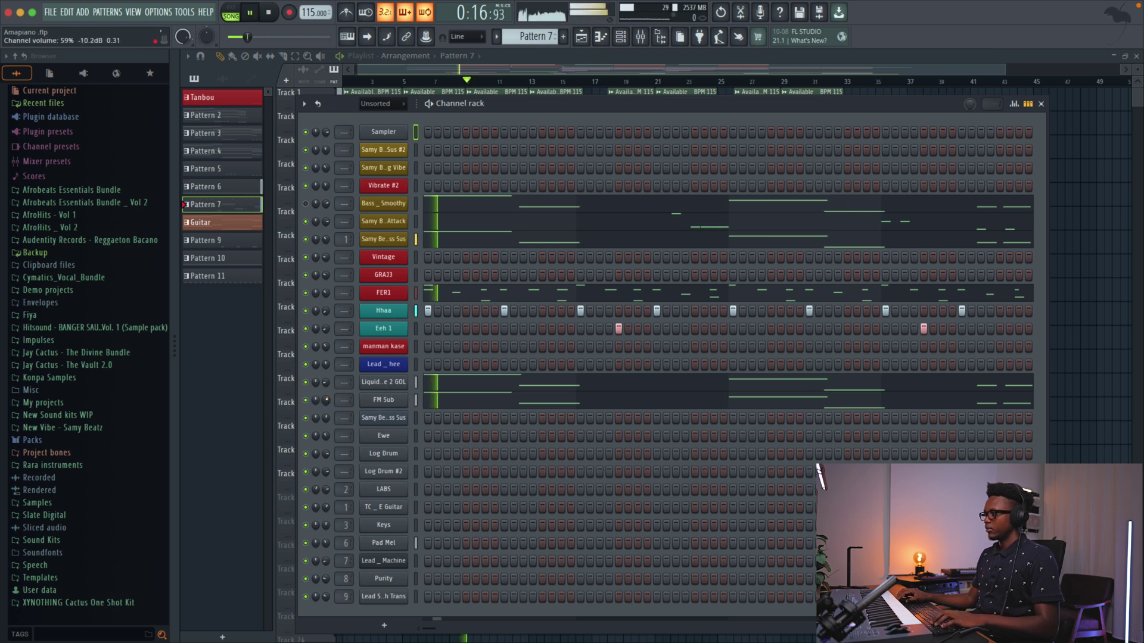
key("space")
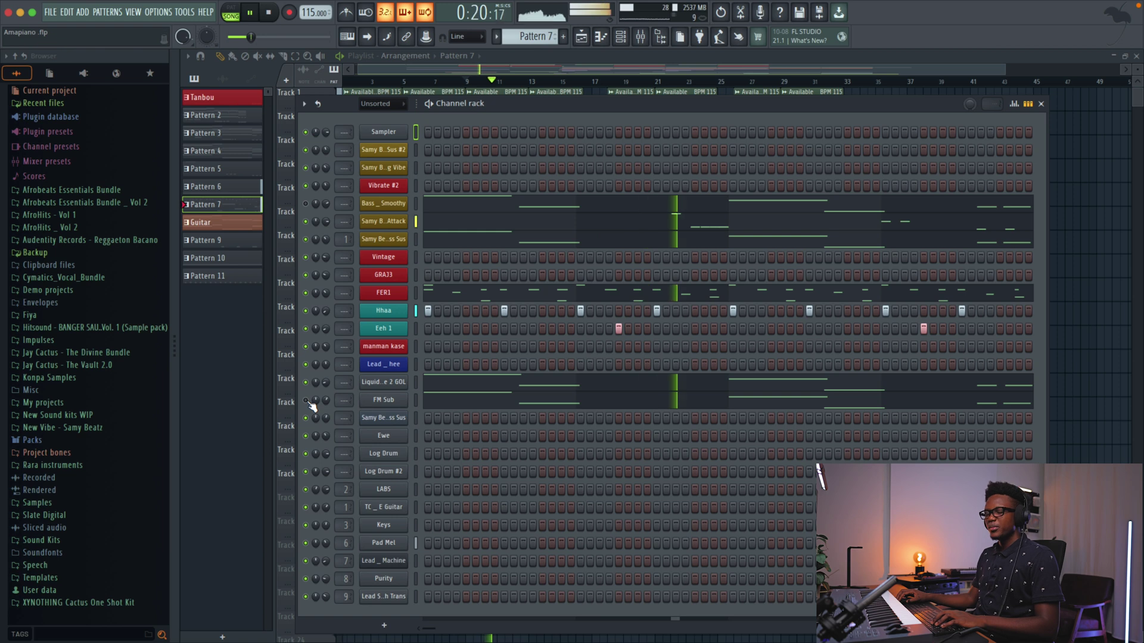
left_click(306, 401)
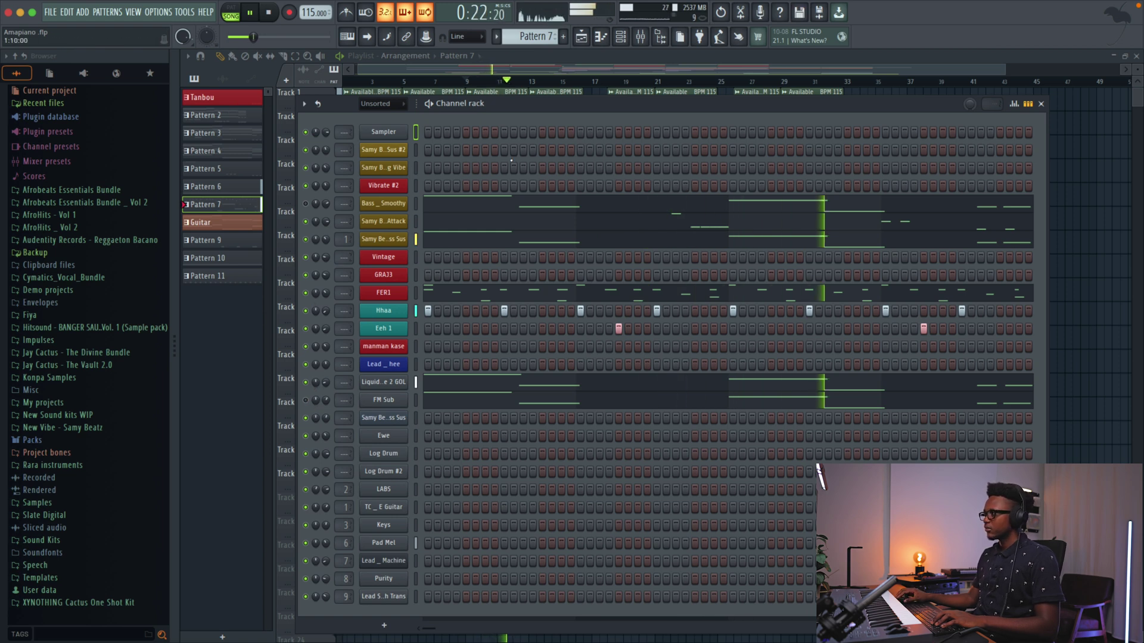
key("F6")
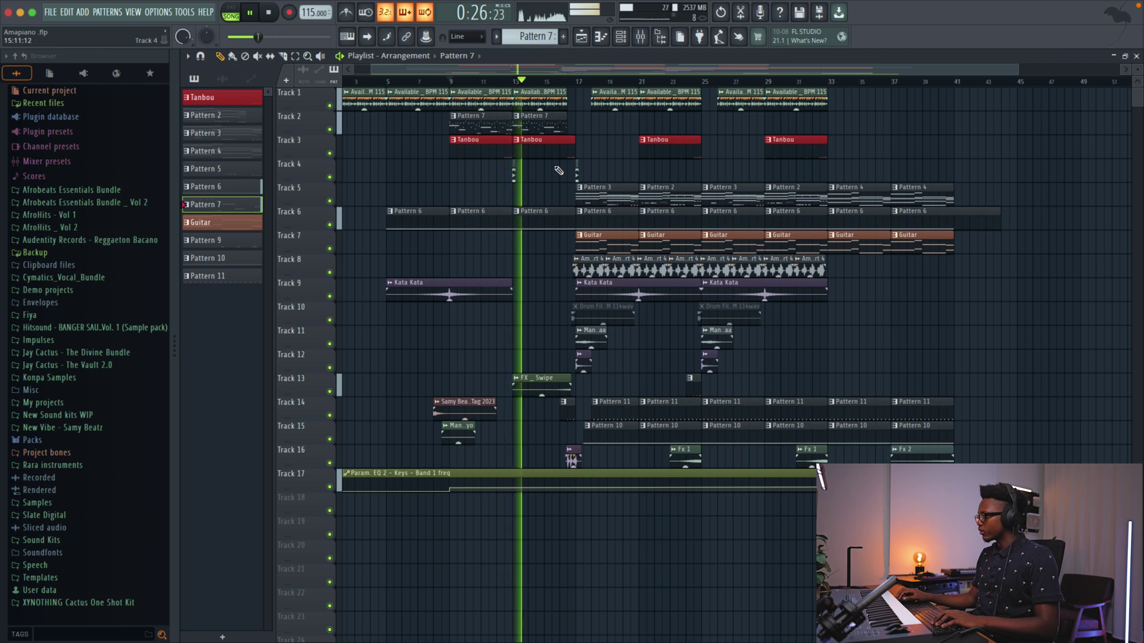
- Open the channel settings of the Kata Kata clip on Track 9, showing volume 19% (-25.0 dB)
scroll(559, 170, "down", 1)
scroll(559, 171, "left", 1)
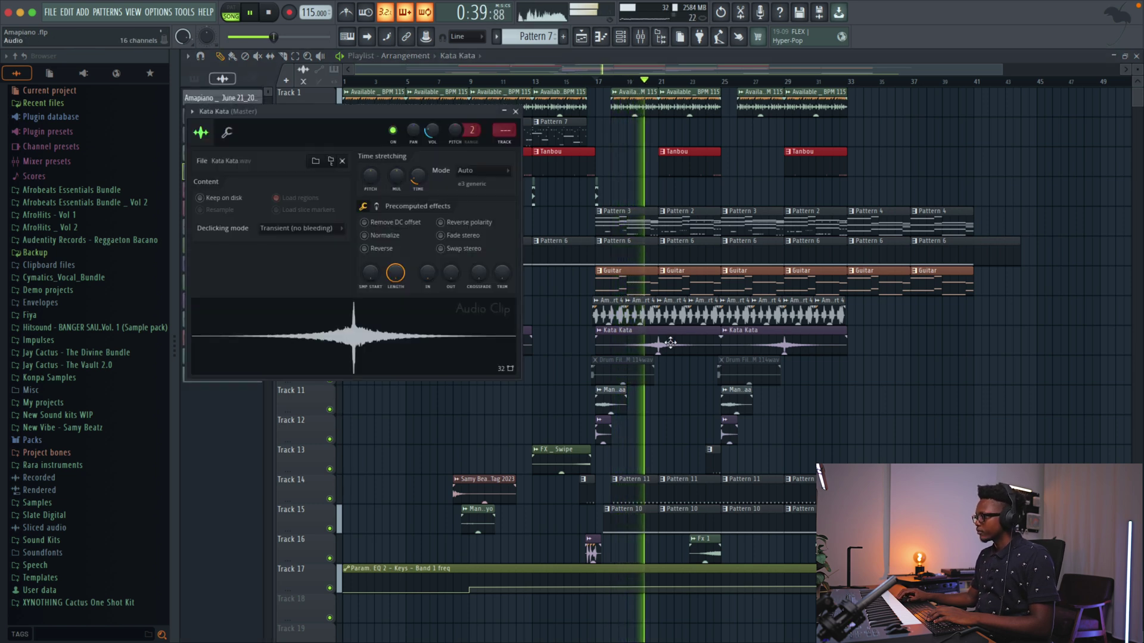
double_click(619, 332)
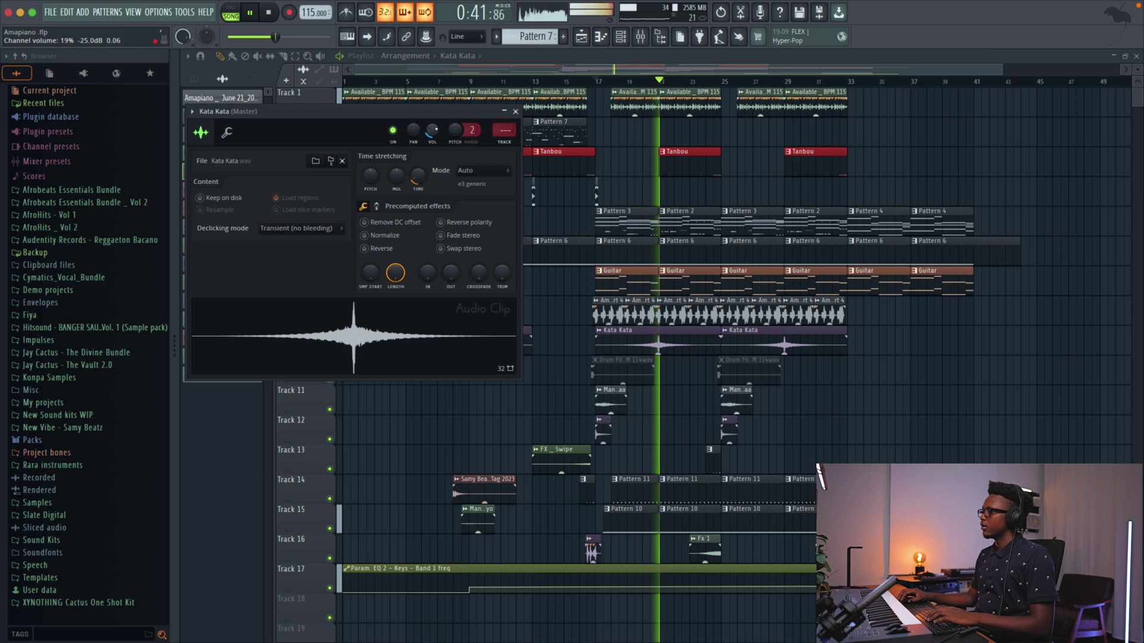
- Audition the Kata Kata hits, then close the clip settings window
key("space")
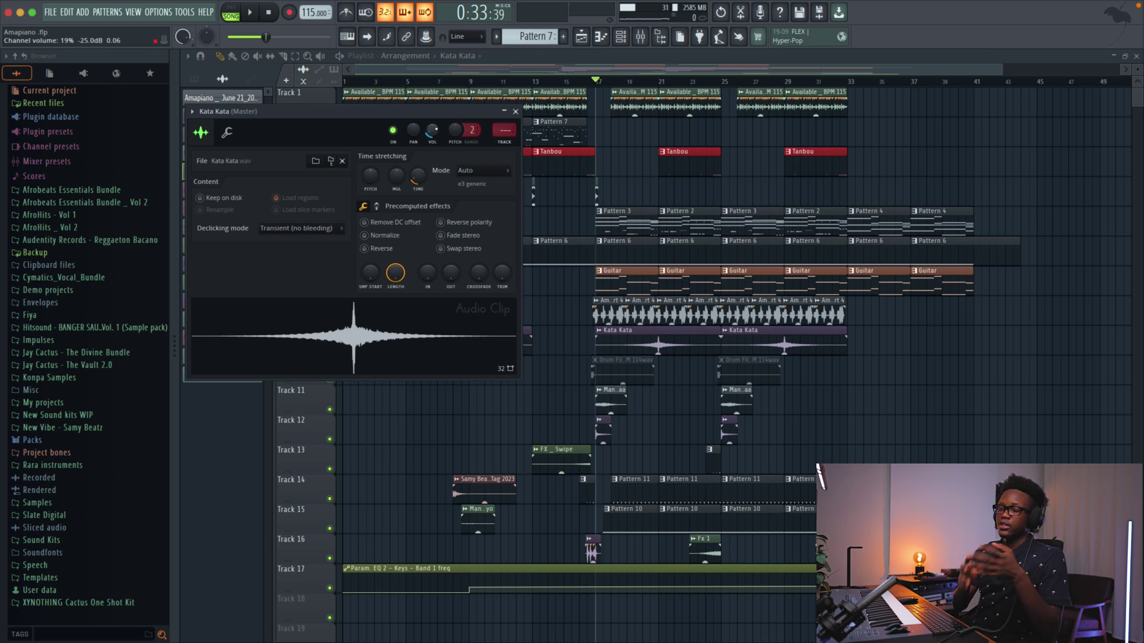
left_click(515, 112)
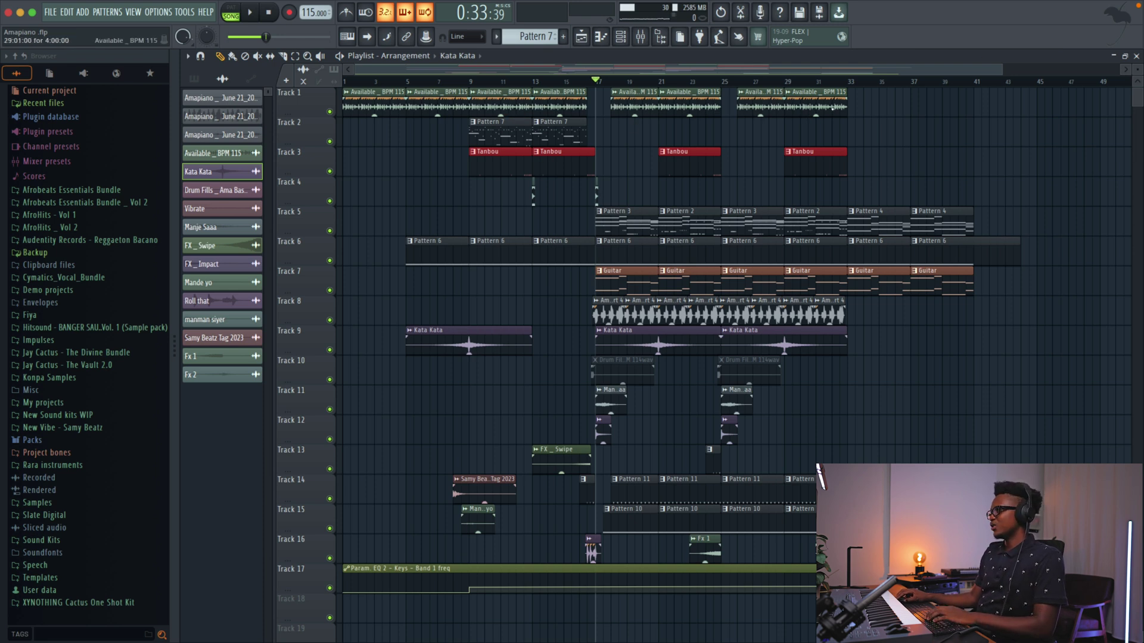
- Zoom the timeline slightly and open the Track 17 Keys EQ Band 1 freq automation clip
left_click_drag(1004, 74, 1039, 120)
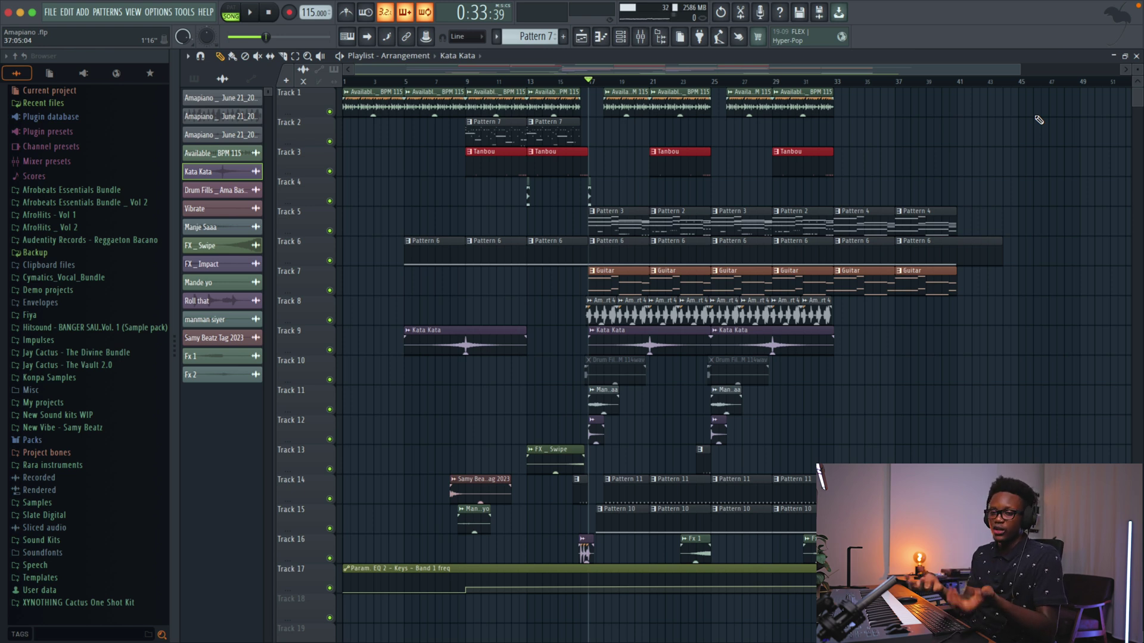
left_click_drag(1019, 70, 1005, 72)
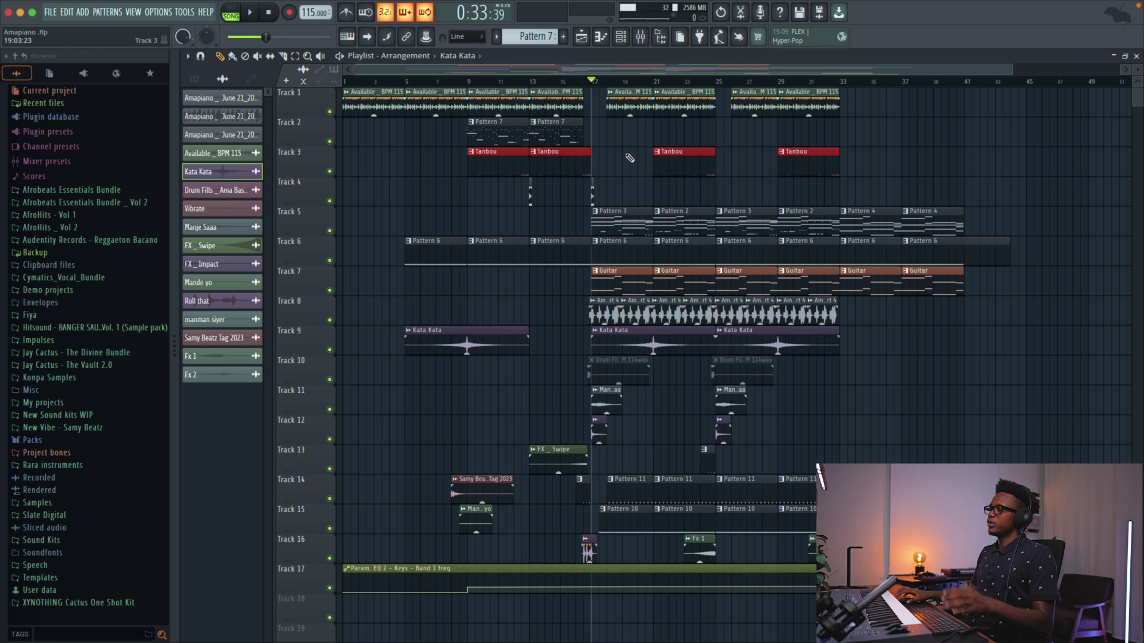
double_click(540, 571)
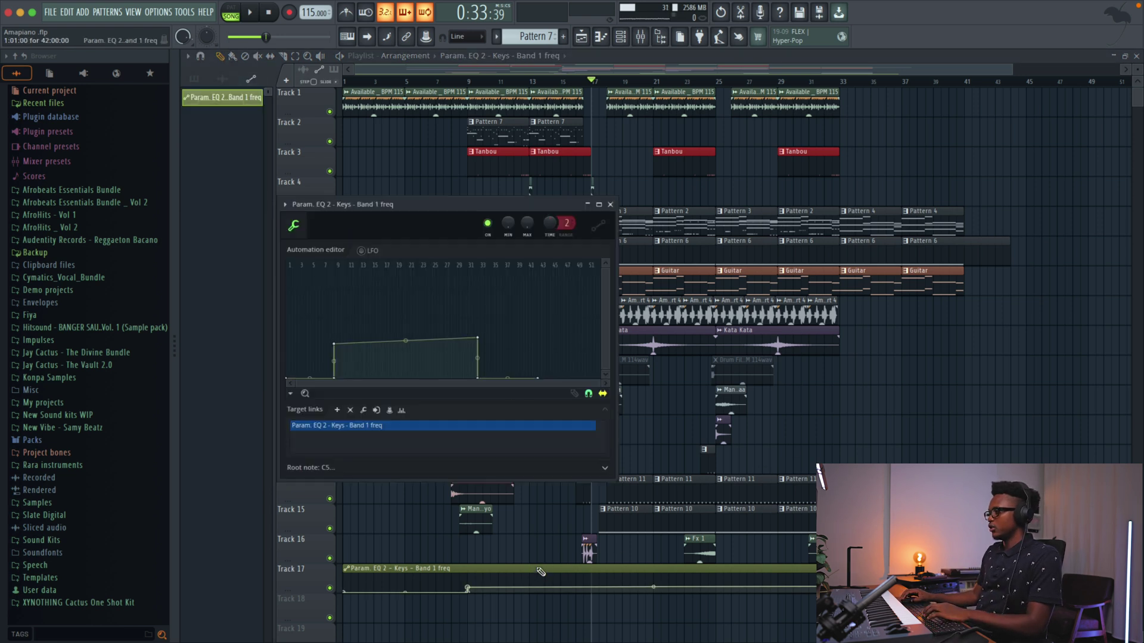
- Preview the band 1 sweep in the linked Keys Parametric EQ 2, then return to the playlist
left_click(598, 225)
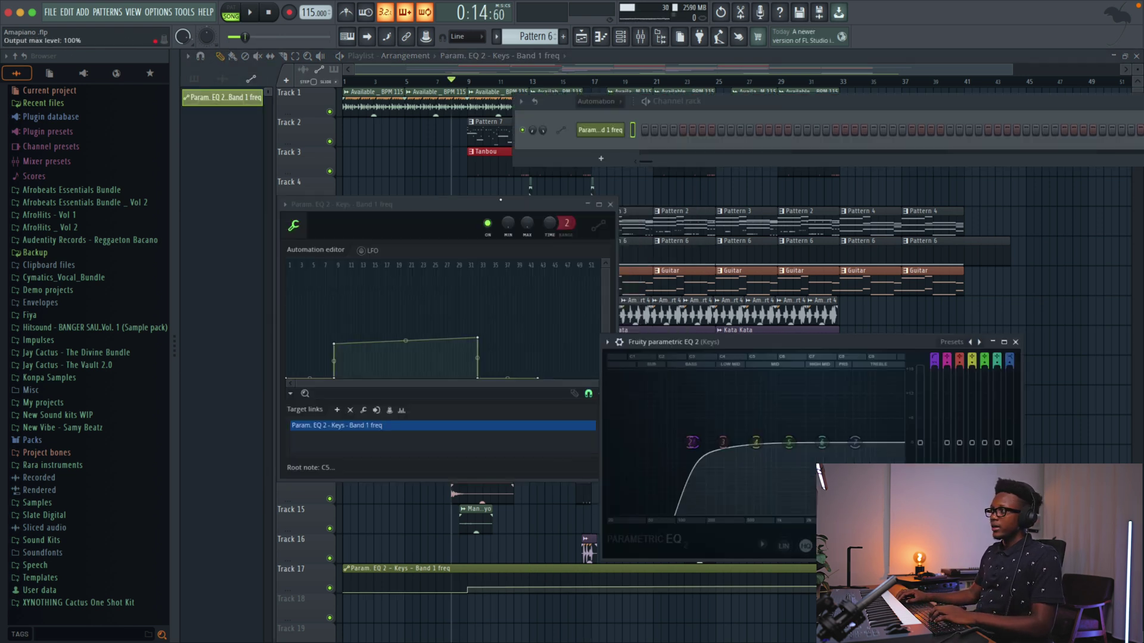
left_click_drag(524, 217, 257, 343)
key("space")
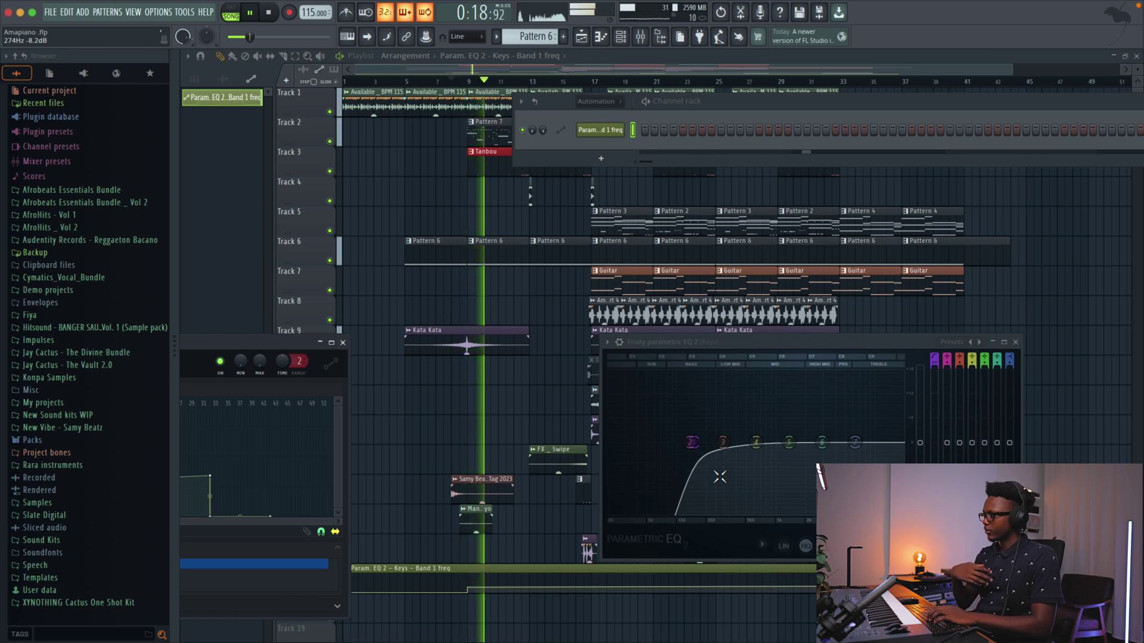
key("space")
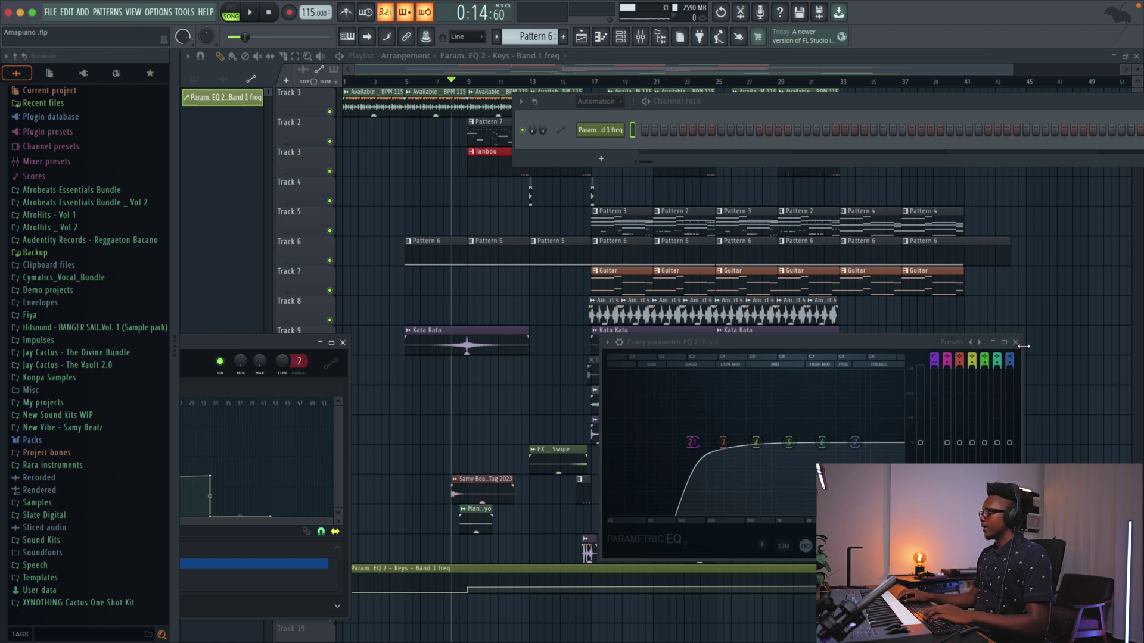
left_click_drag(917, 342, 741, 383)
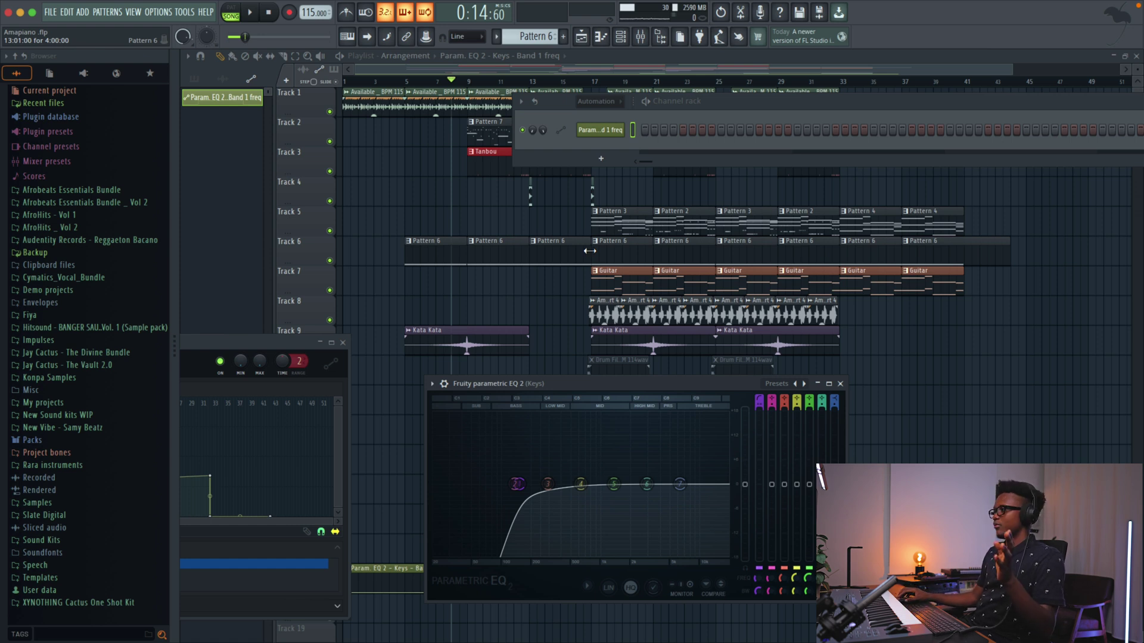
scroll(675, 223, "right", 2)
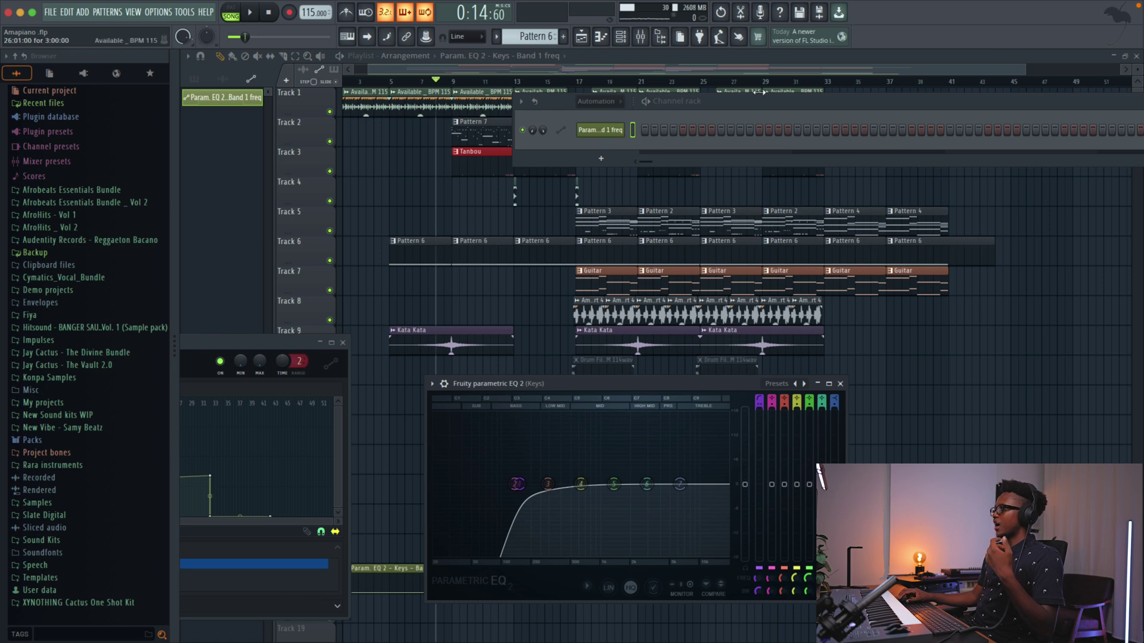
key("F5")
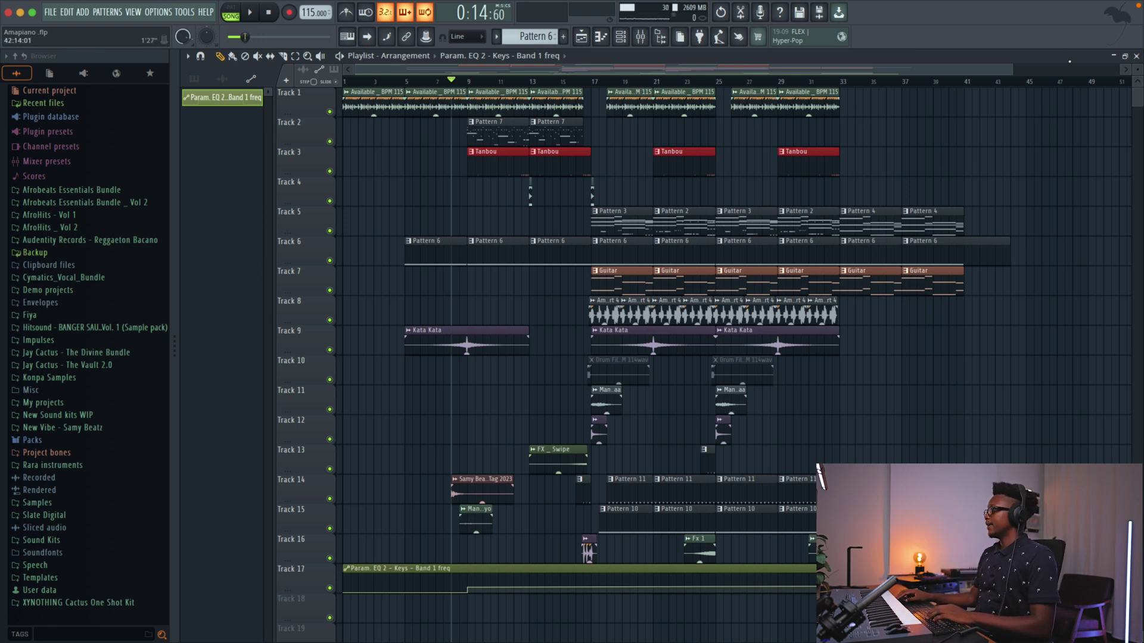
left_click_drag(1013, 67, 1067, 67)
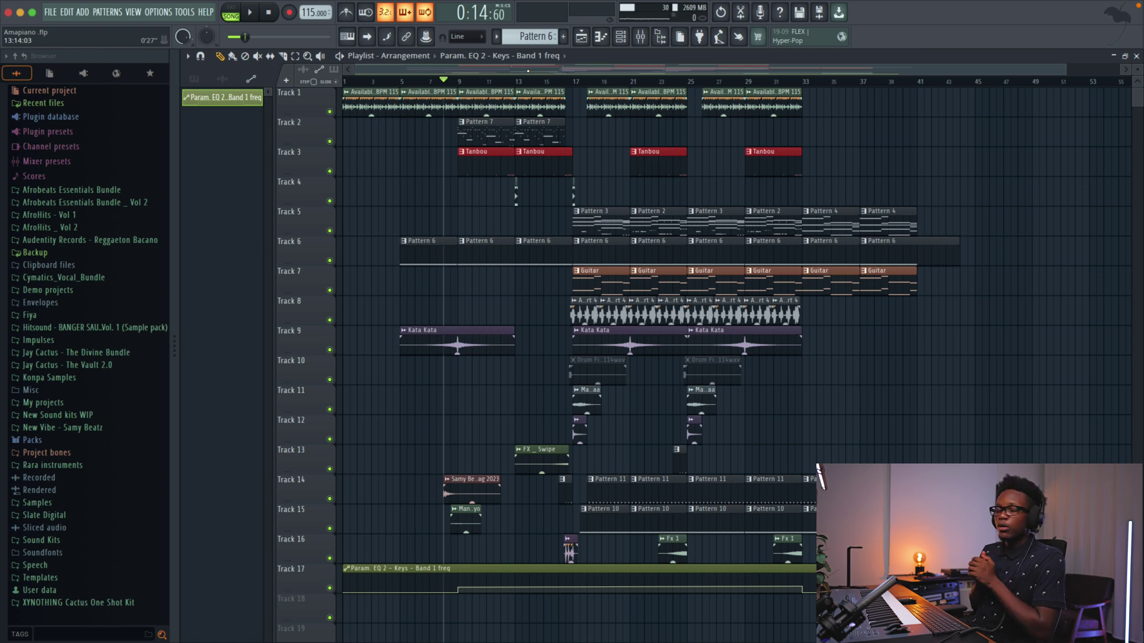
scroll(572, 357, "up", 2)
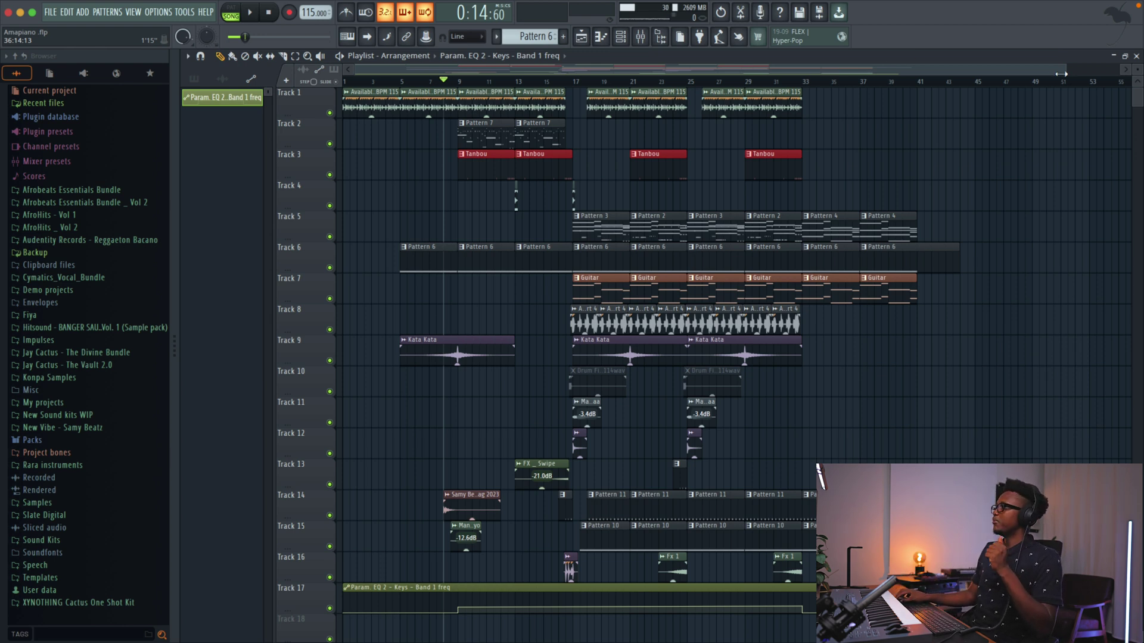
left_click_drag(1066, 69, 988, 89)
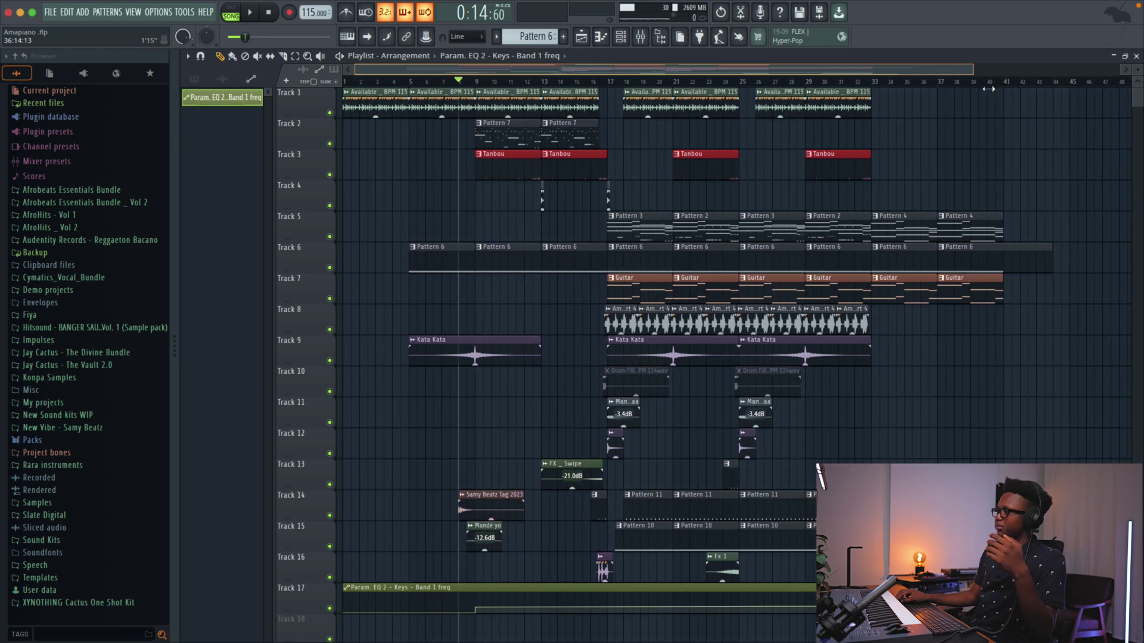